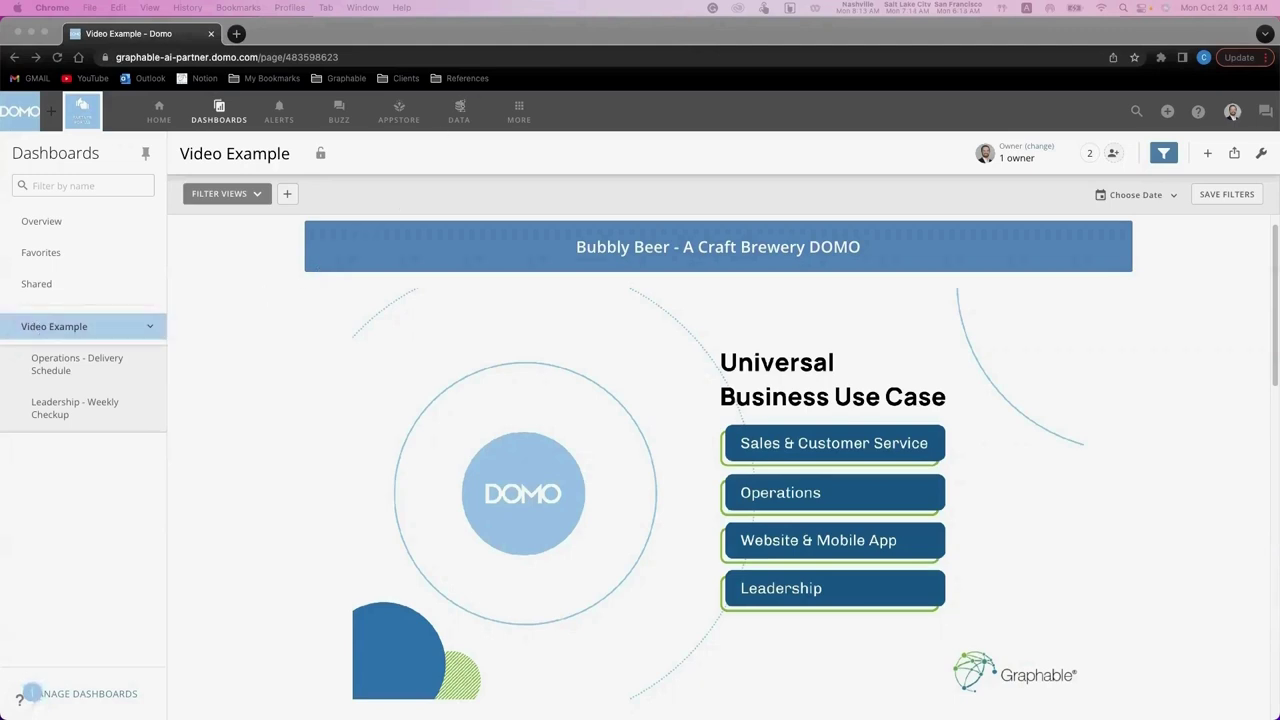
# Search the connectors for 'Salesforce' and open the Salesforce Advanced Connector's Credentials step
pyautogui.click(460, 110)
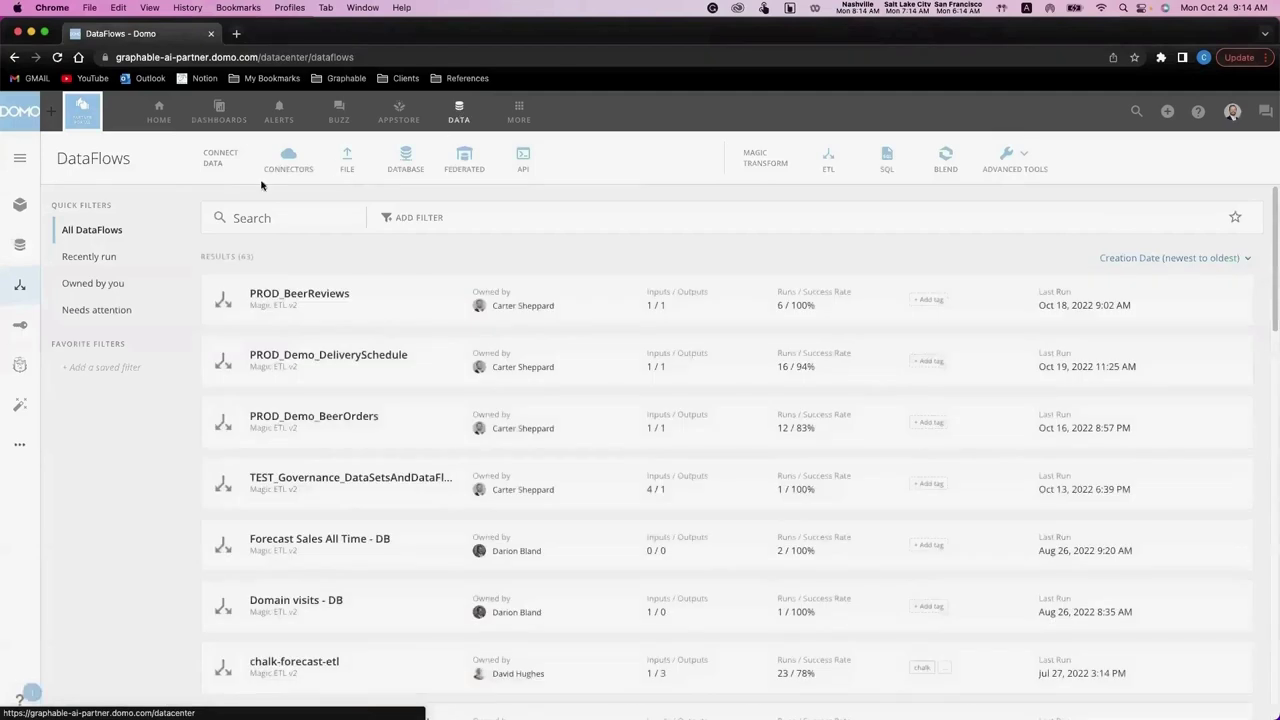
pyautogui.click(288, 170)
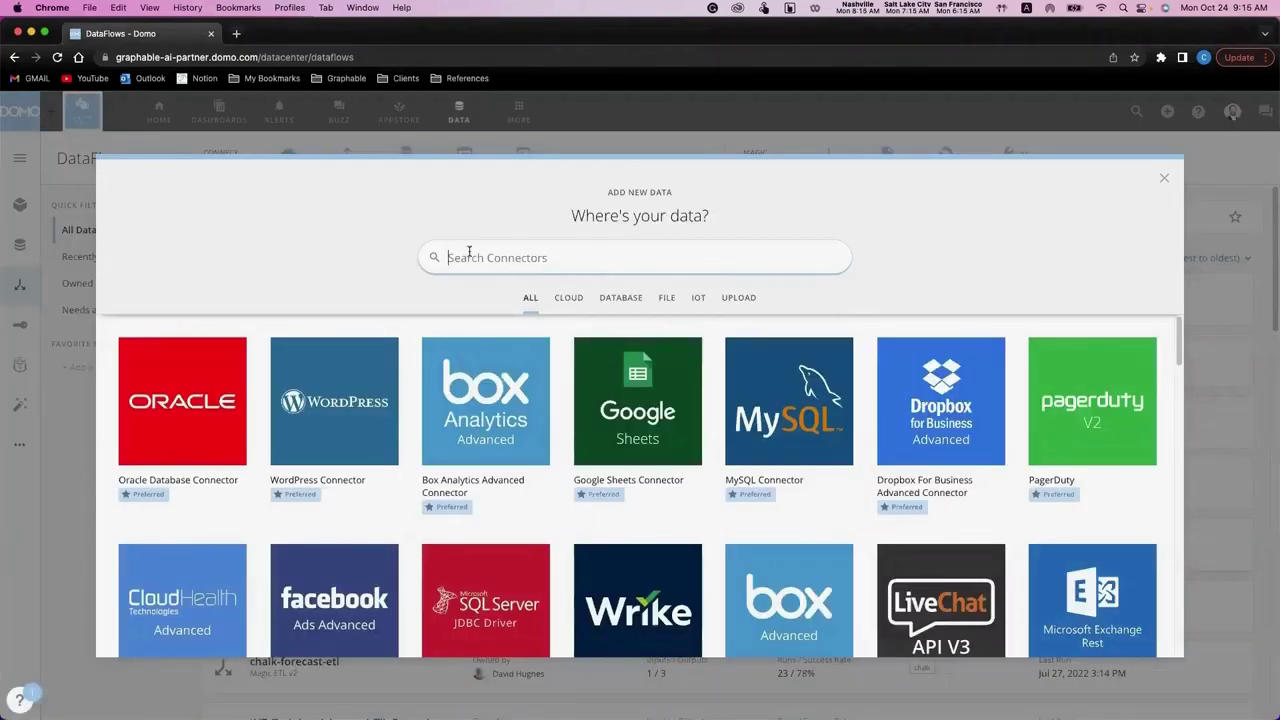
pyautogui.write('Salesforce')
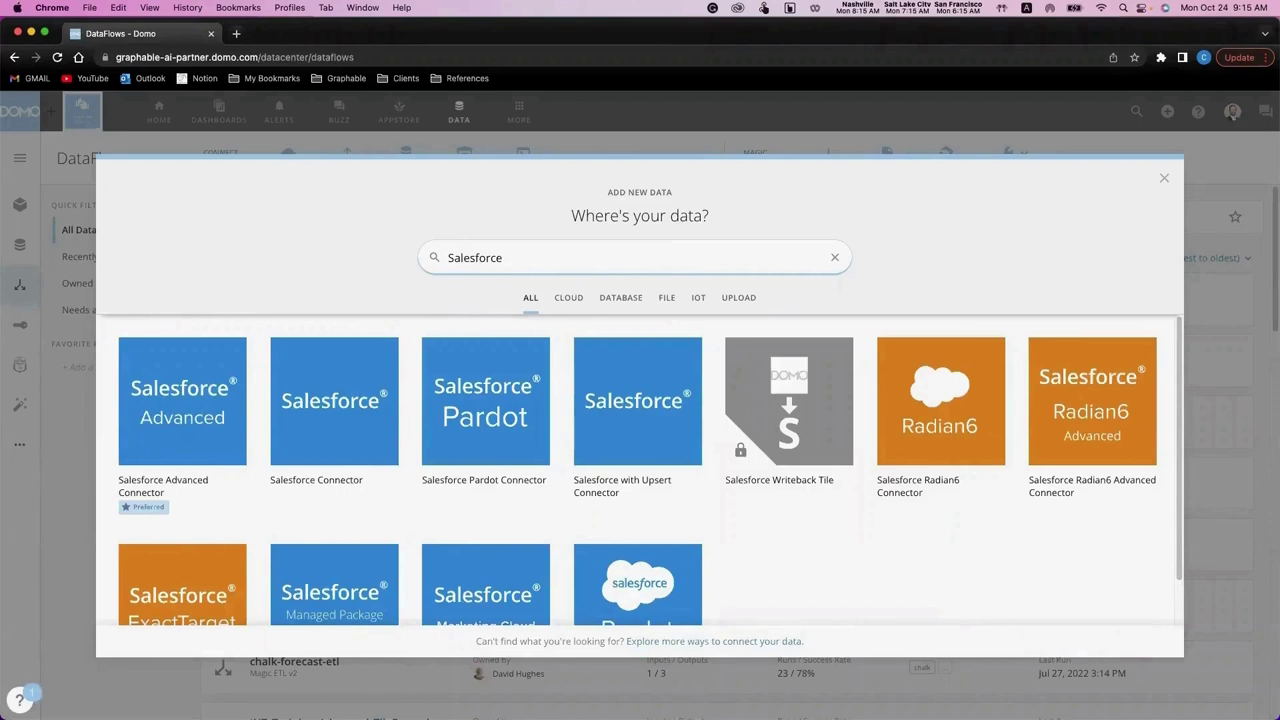
pyautogui.click(172, 383)
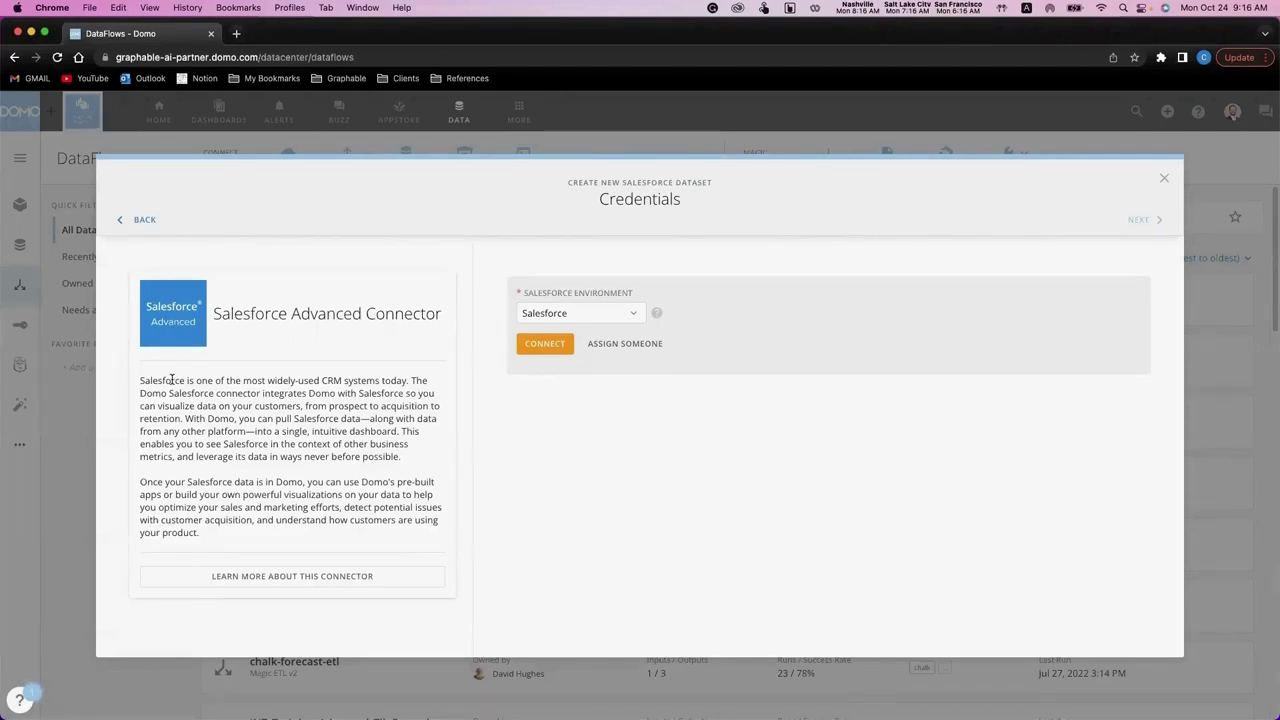
# Open the PROD_Demo_BeerOrders data table and scroll right through its columns to Additional Notes
pyautogui.click(1164, 178)
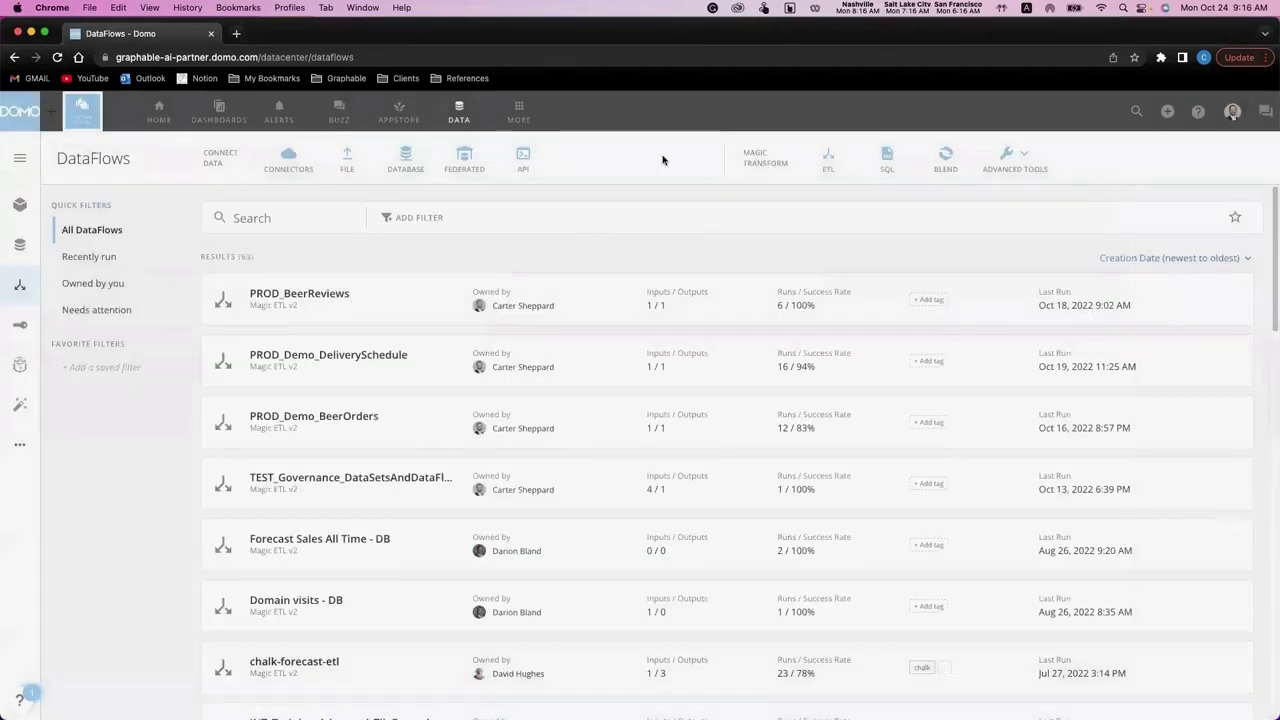
pyautogui.click(19, 246)
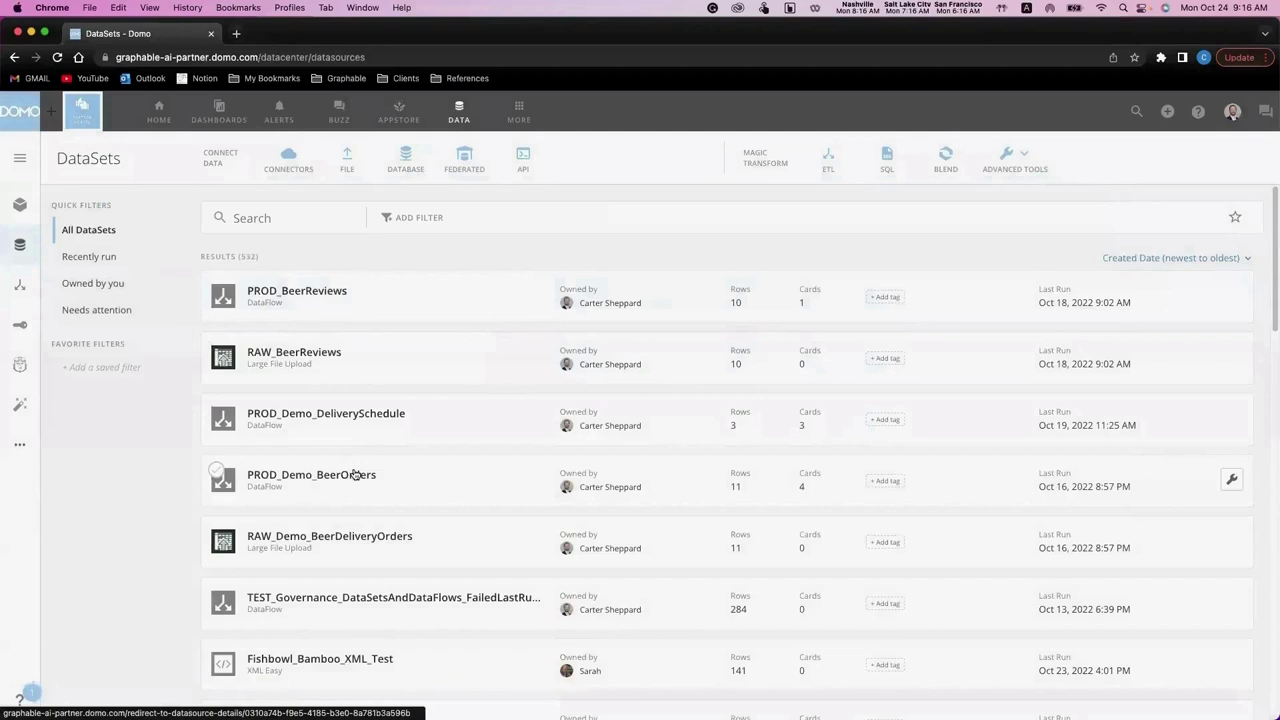
pyautogui.click(355, 474)
pyautogui.click(529, 153)
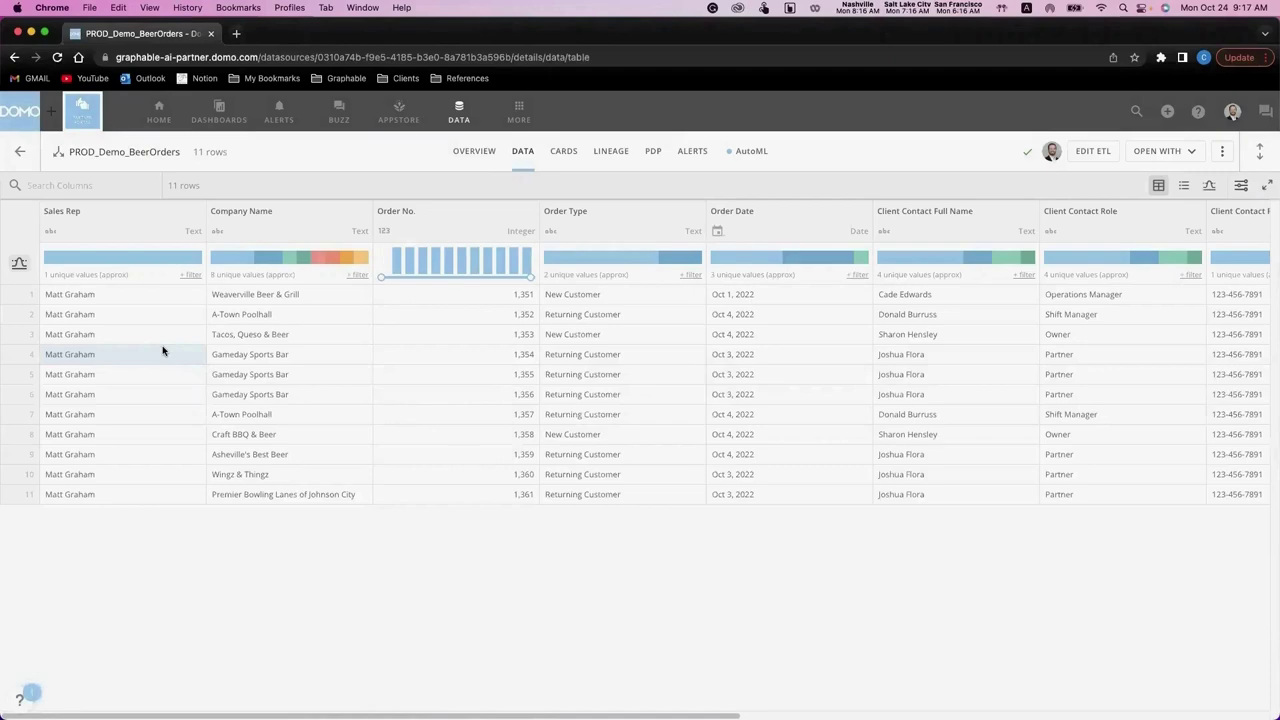
pyautogui.hscroll(10, 163, 351)
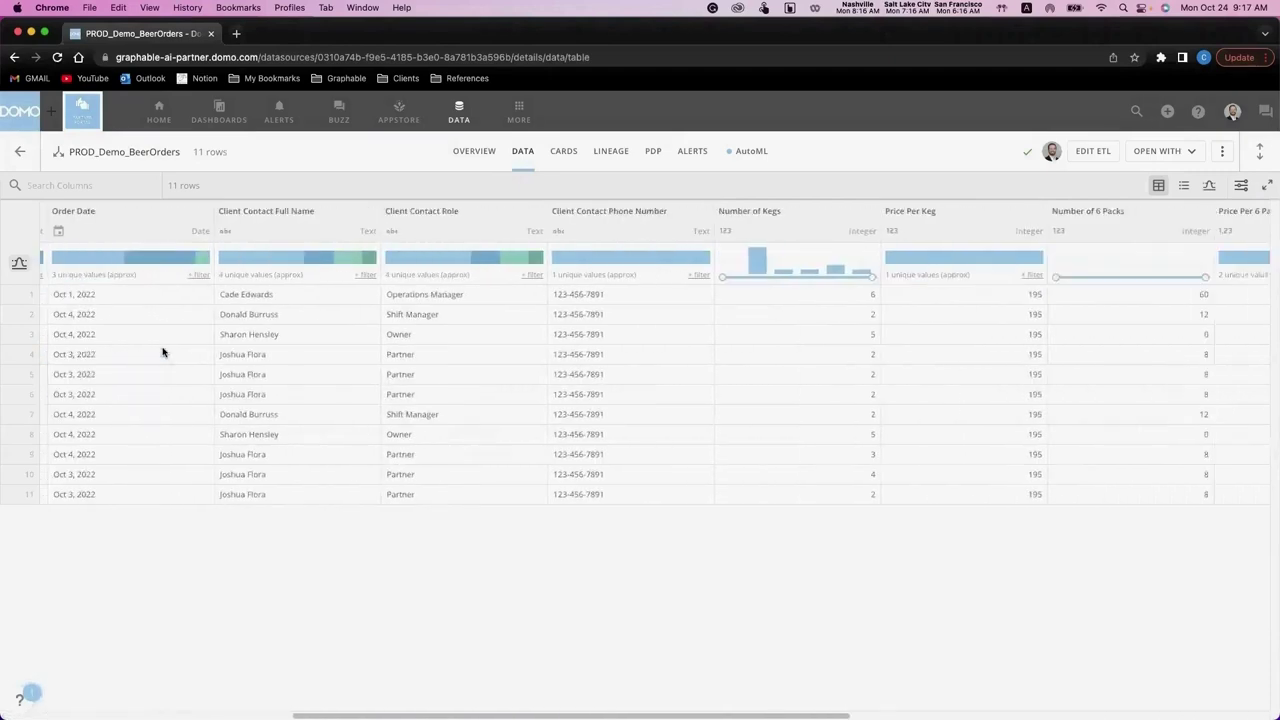
pyautogui.hscroll(10, 163, 351)
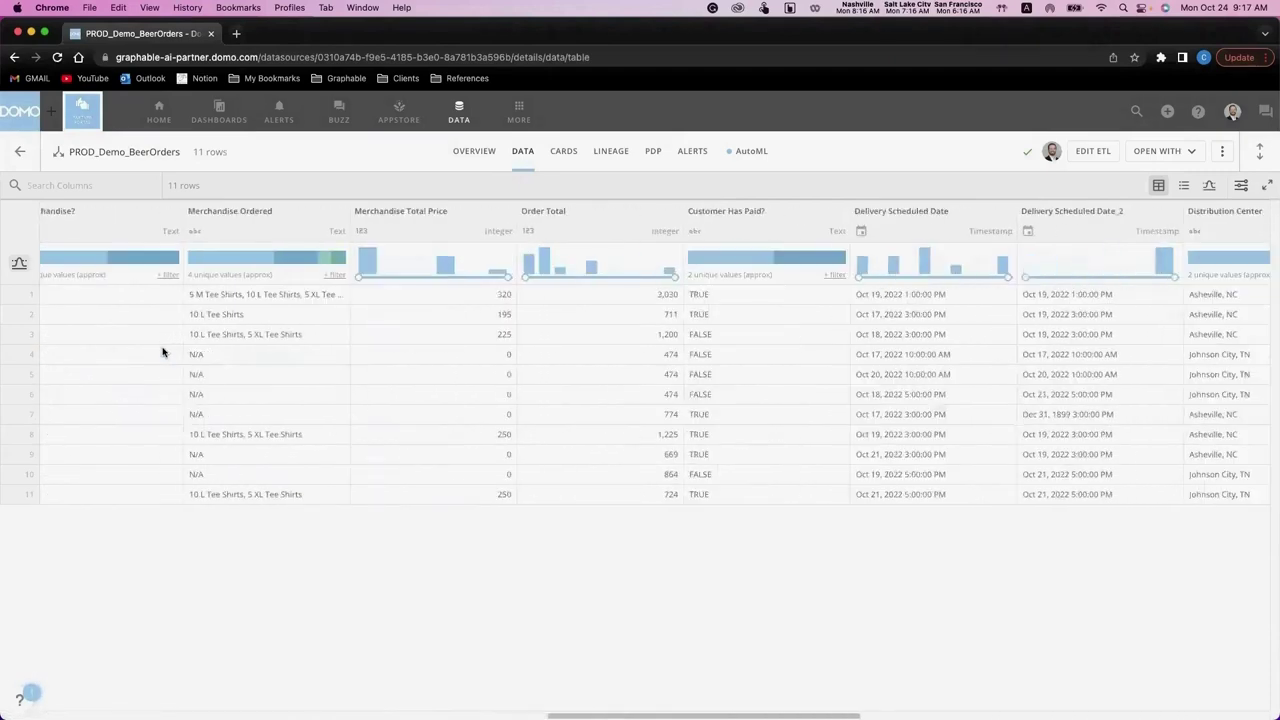
pyautogui.hscroll(10, 163, 351)
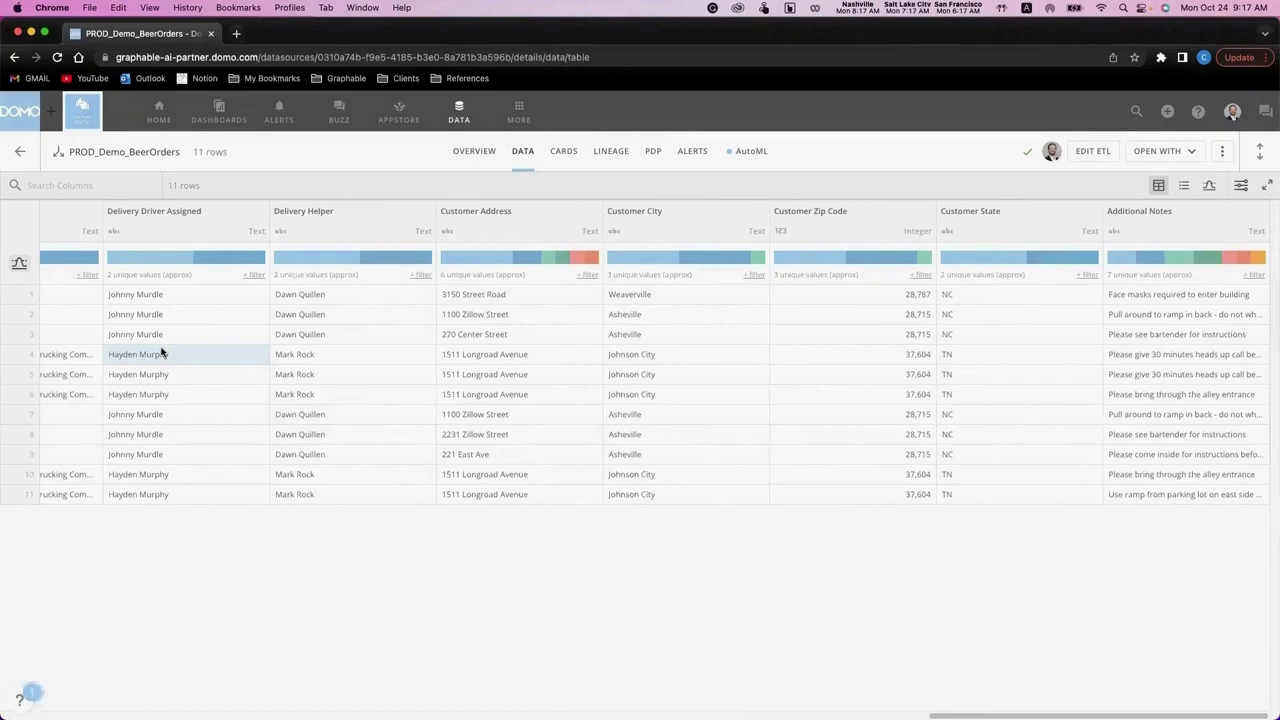
# Open the PROD_Demo_DeliverySchedule dataflow in the Magic ETL editor
pyautogui.click(459, 112)
pyautogui.click(24, 287)
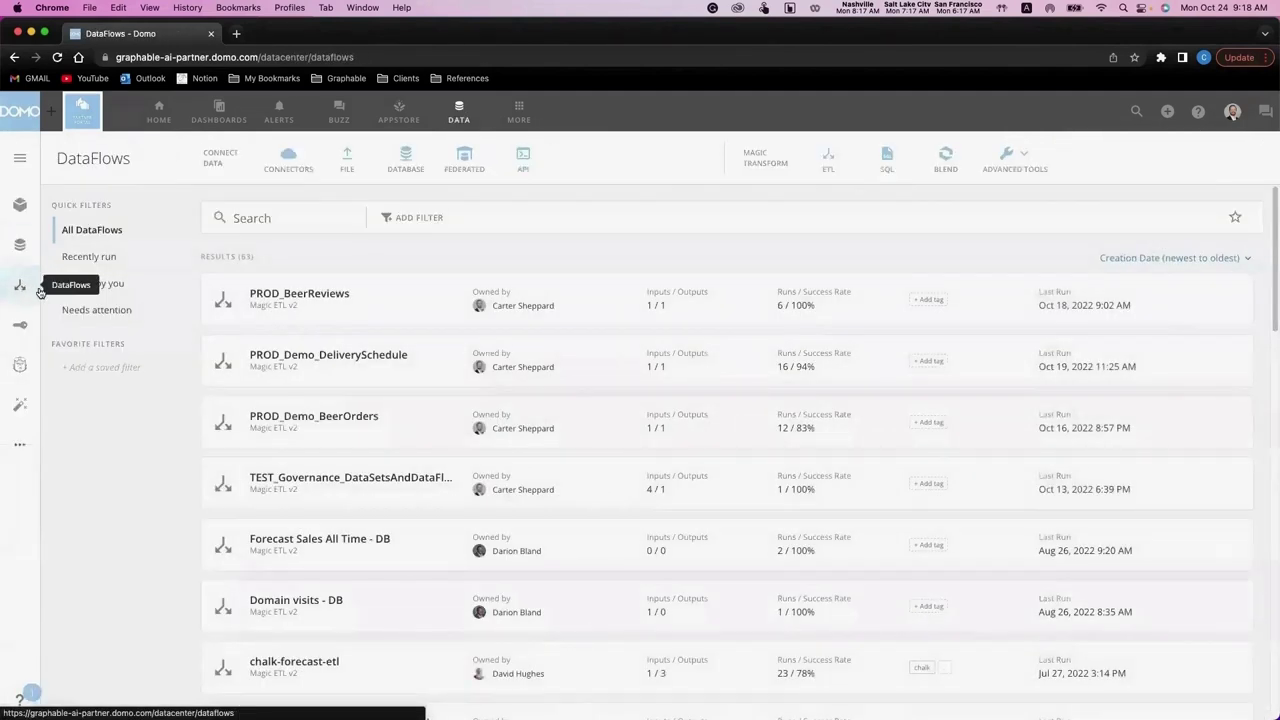
pyautogui.click(307, 356)
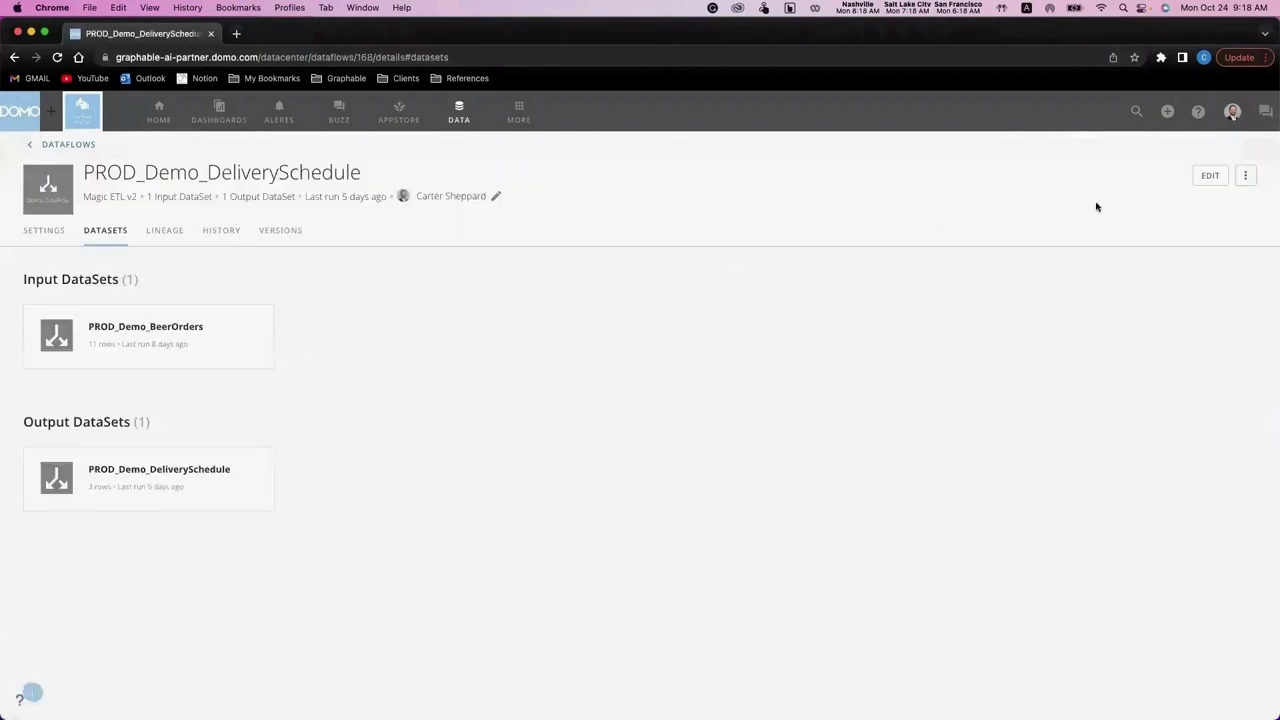
pyautogui.click(1202, 182)
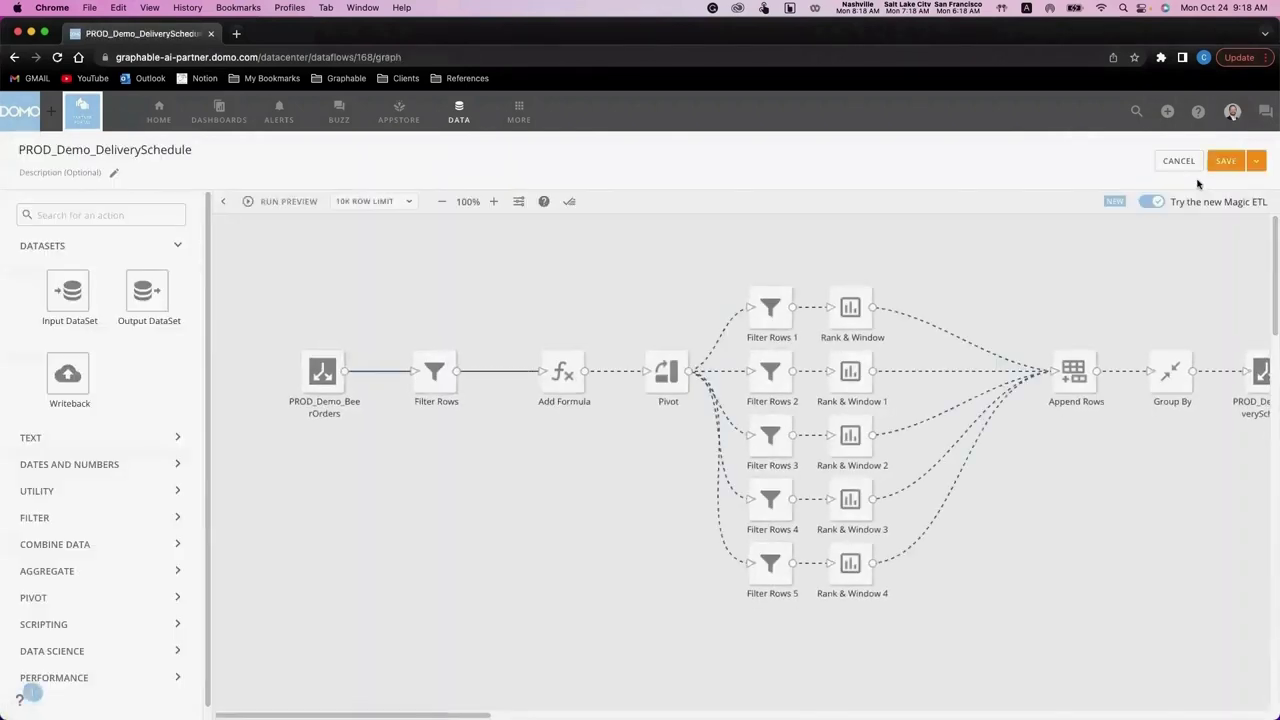
# Run a preview of the whole dataflow and zoom out twice to fit the graph
pyautogui.click(269, 203)
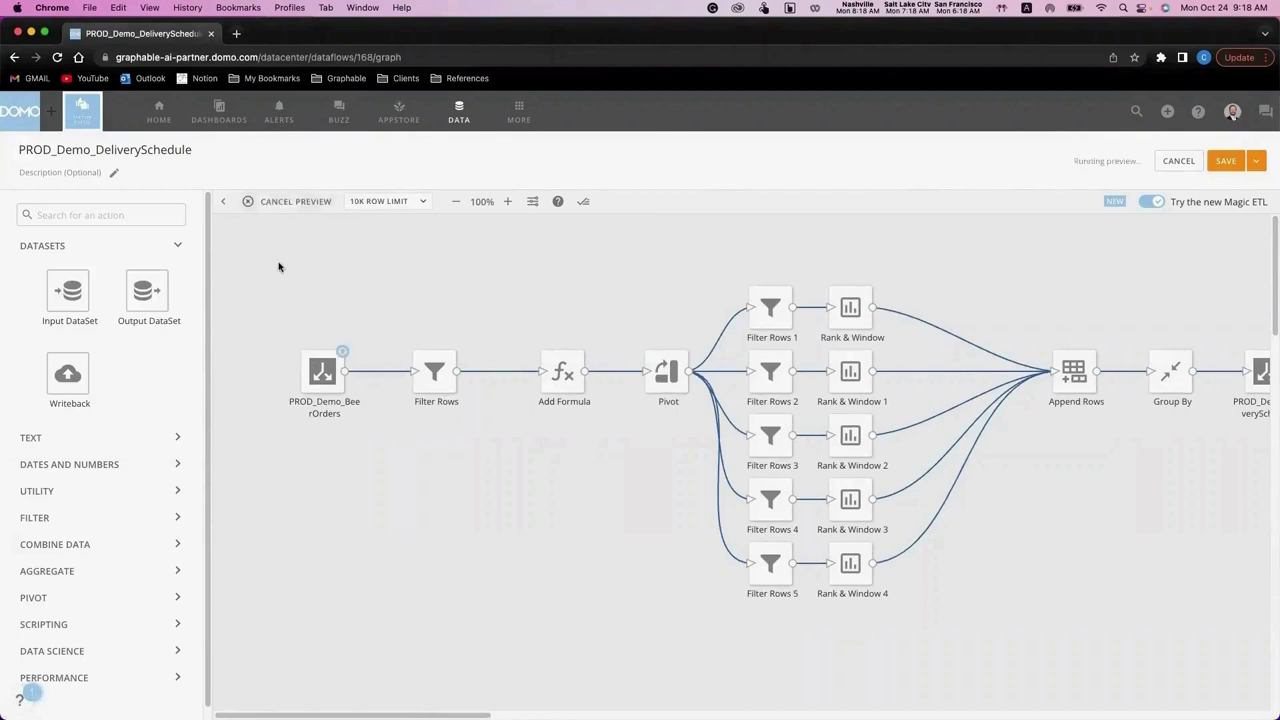
pyautogui.click(456, 203)
pyautogui.click(456, 203)
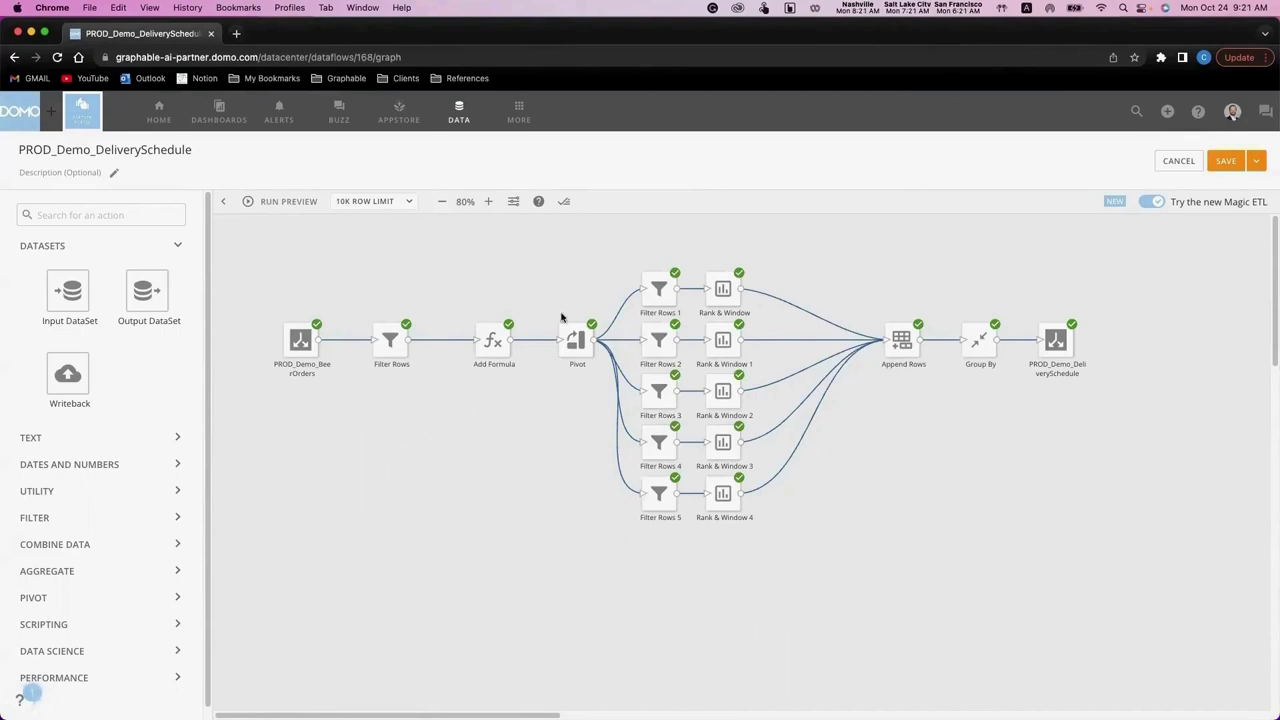
pyautogui.click(577, 341)
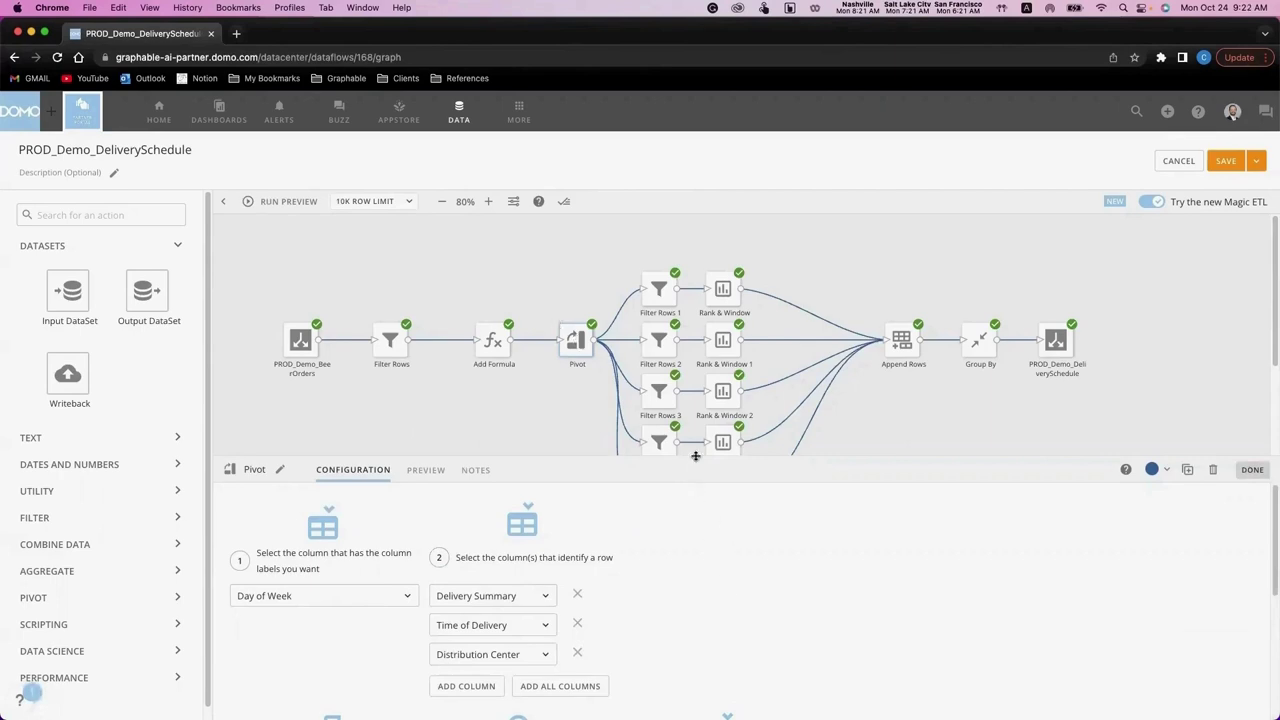
pyautogui.moveTo(695, 456); pyautogui.dragTo(679, 209)
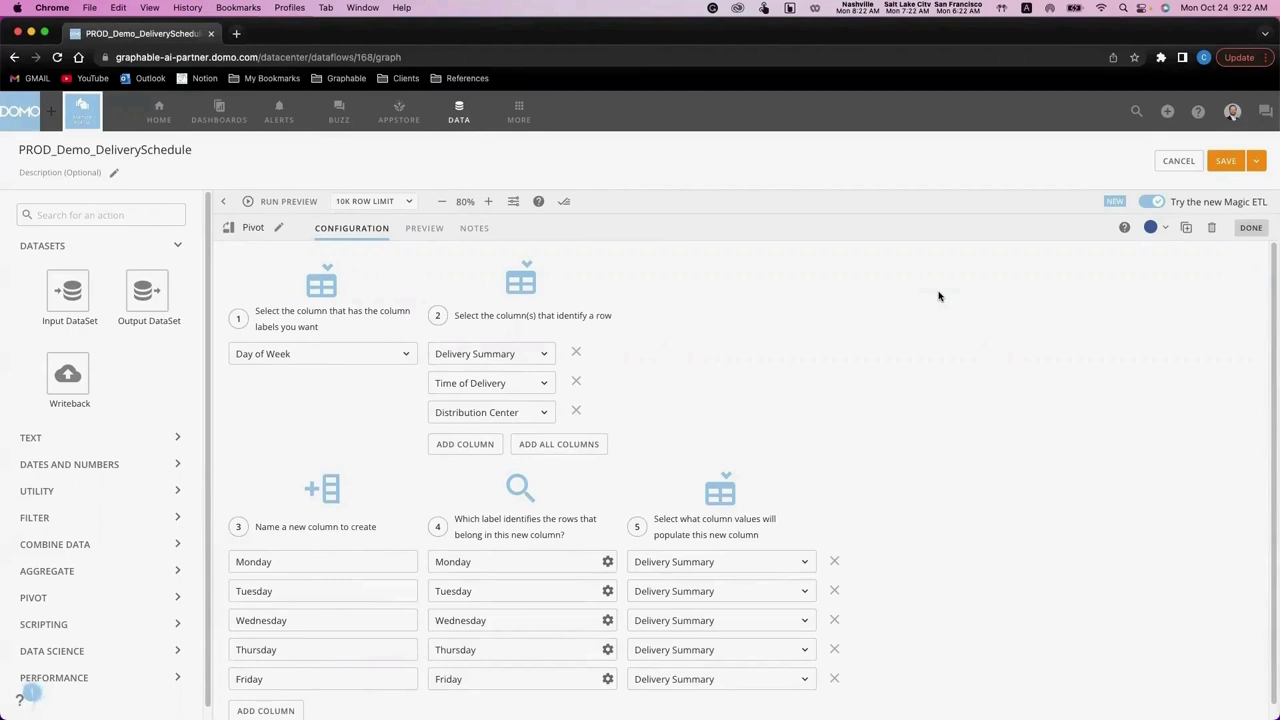
pyautogui.click(1248, 229)
pyautogui.click(658, 301)
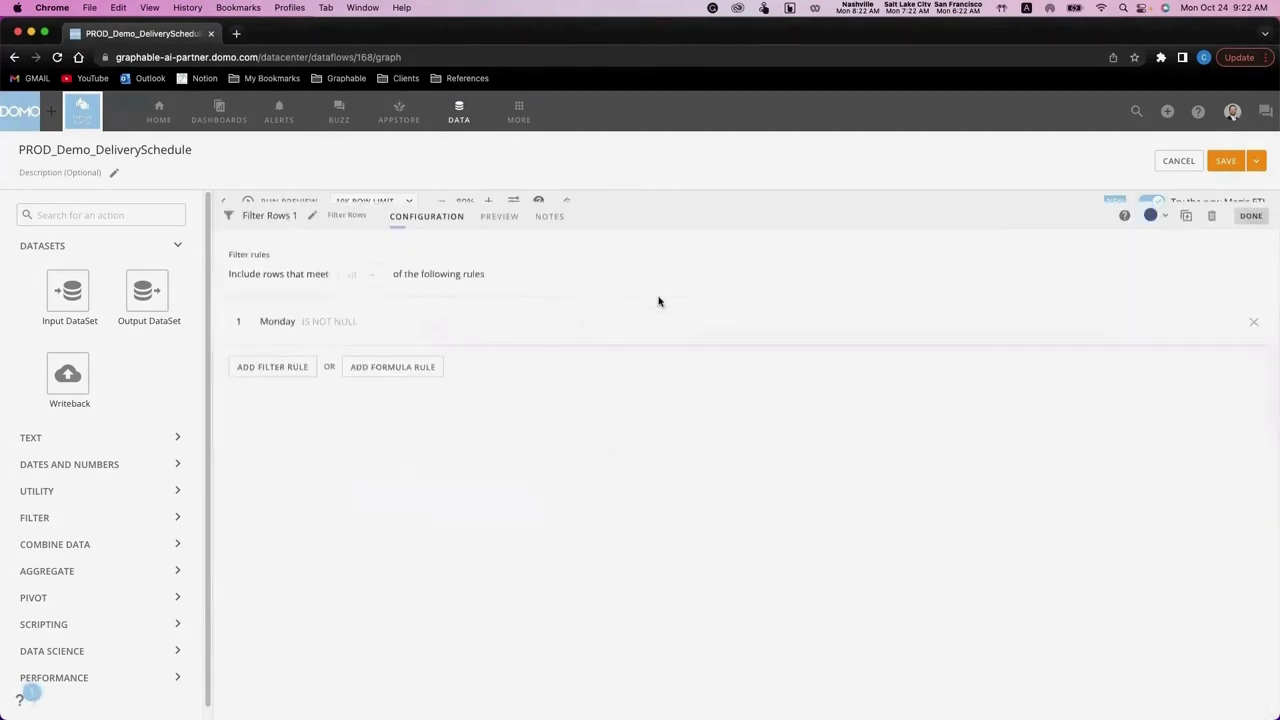
pyautogui.click(1249, 226)
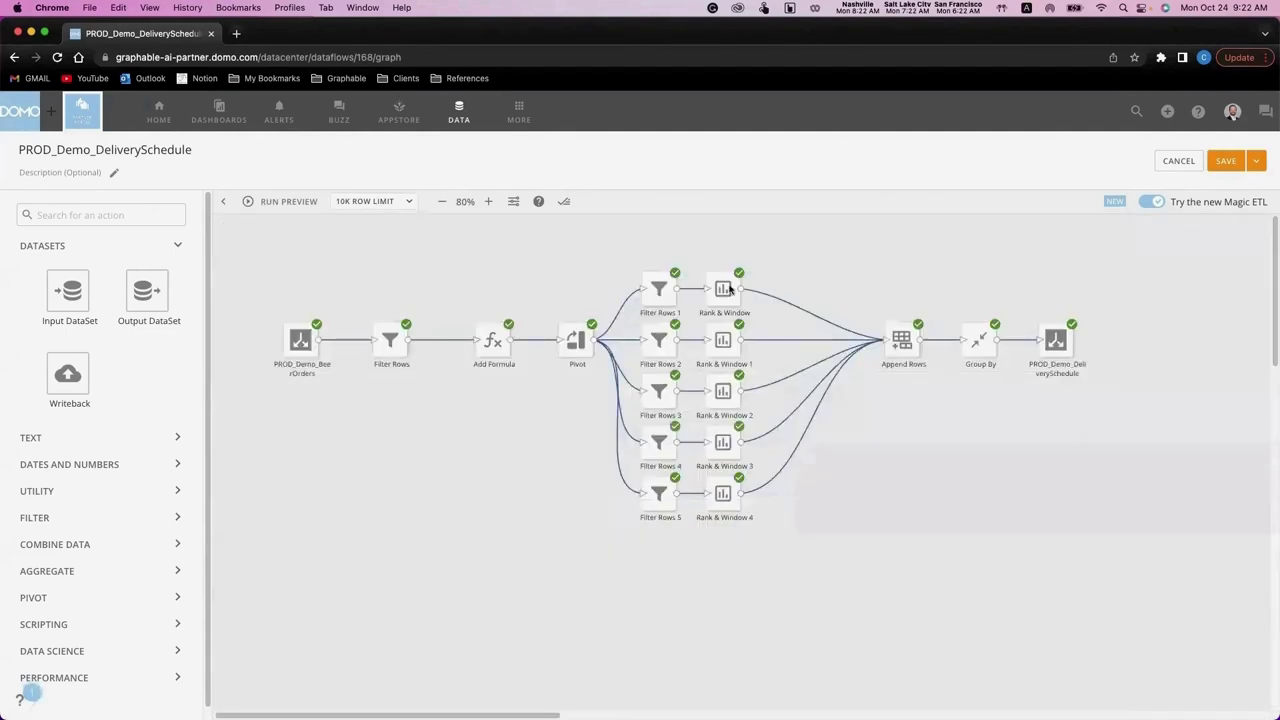
pyautogui.click(722, 292)
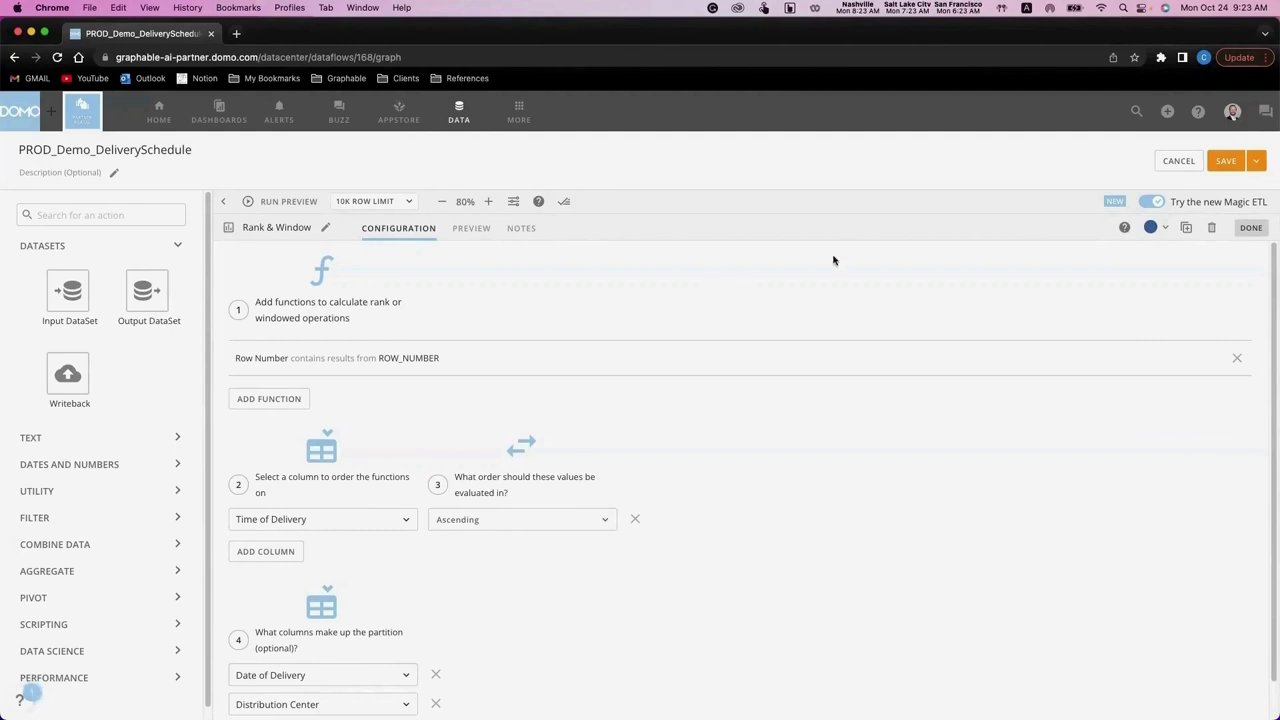
pyautogui.click(1251, 227)
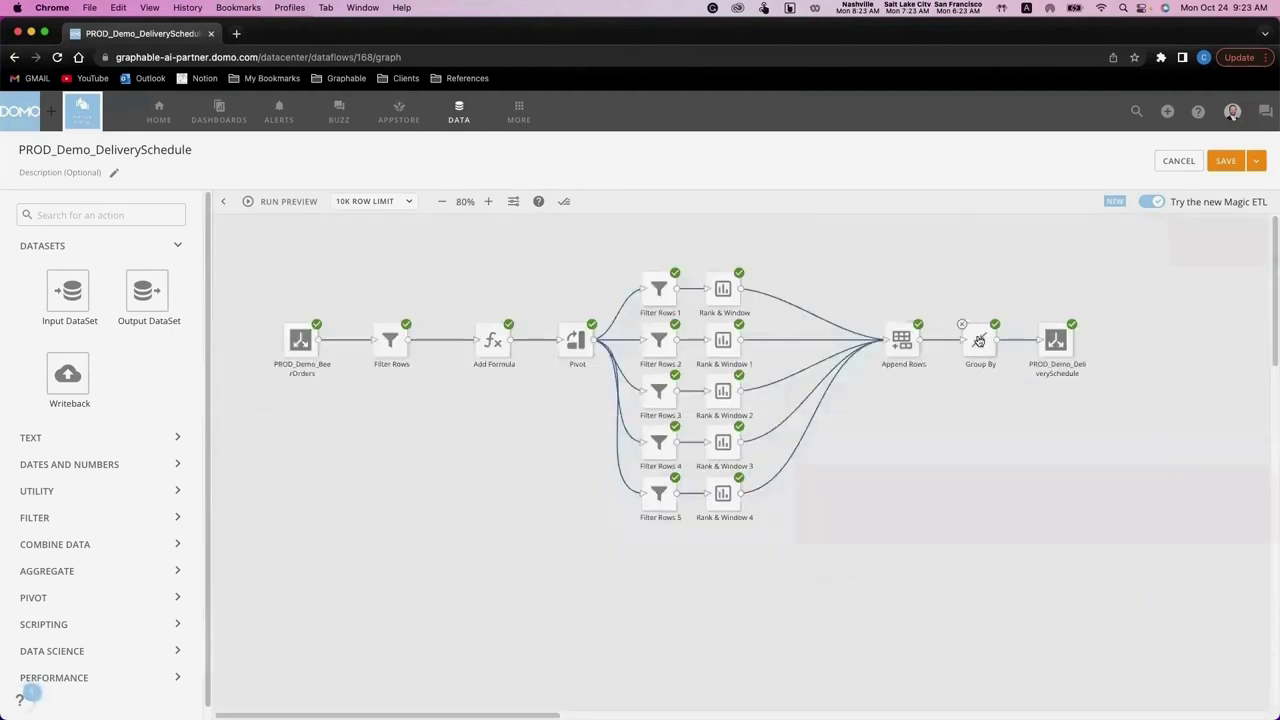
pyautogui.click(979, 341)
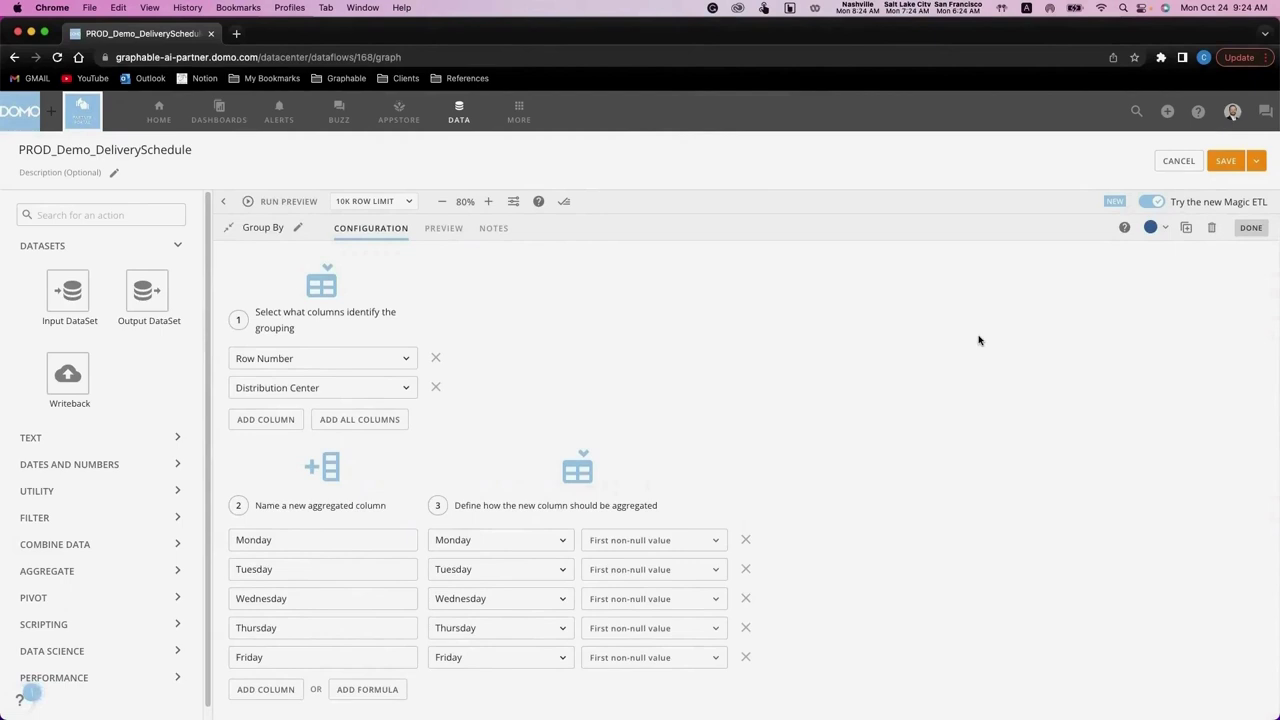
pyautogui.click(1251, 228)
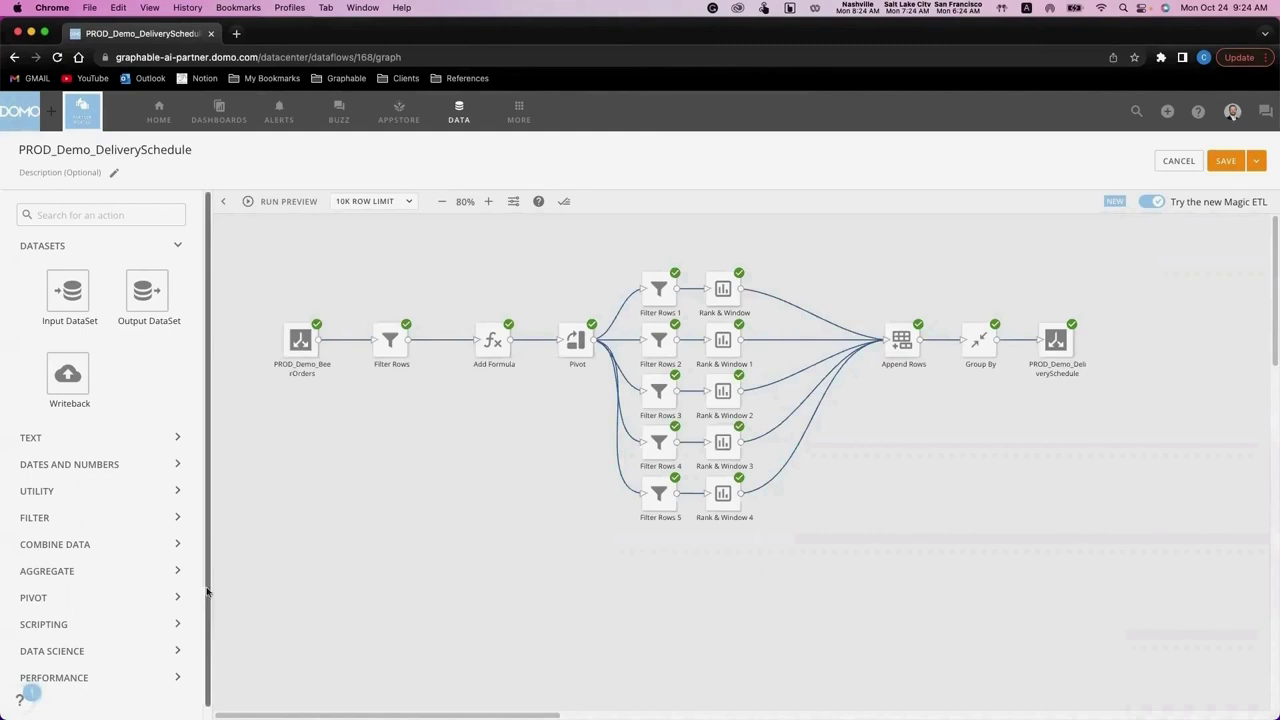
# Add a Python Script step from Data Science > Scripting and link PROD_Demo_BeerOrders into it
pyautogui.click(174, 650)
pyautogui.scroll(-5, 175, 550)
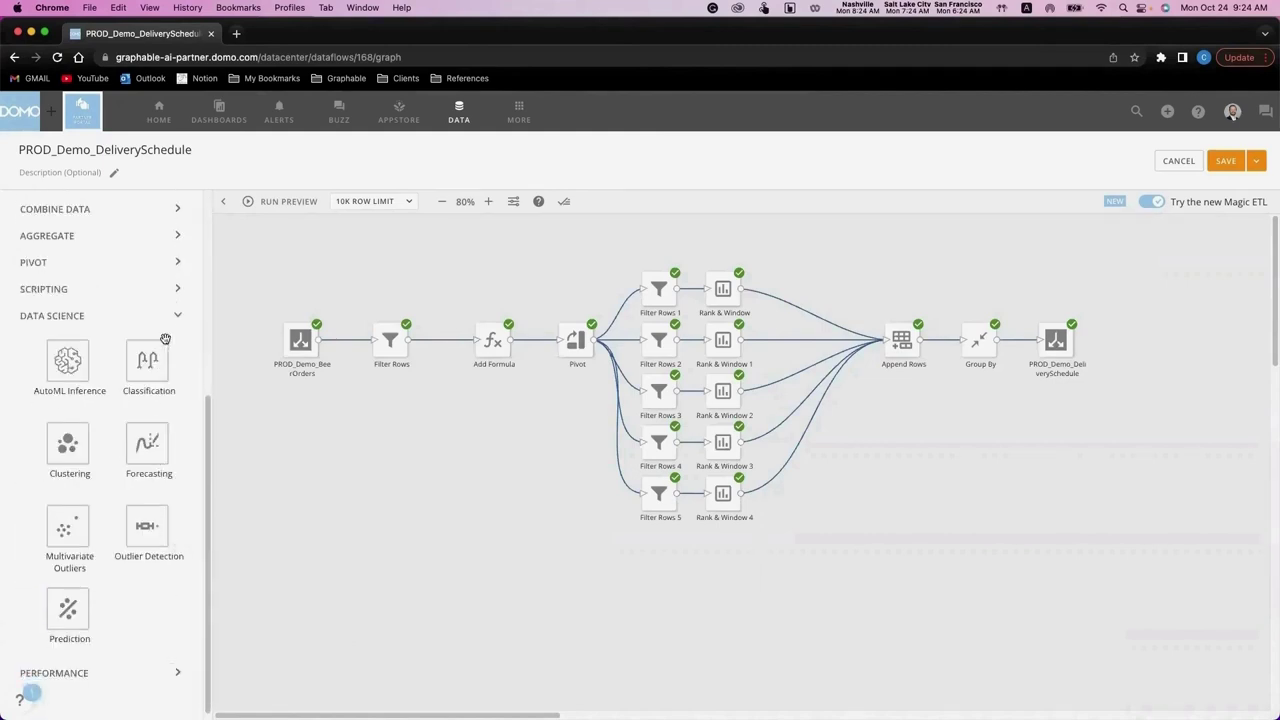
pyautogui.click(179, 289)
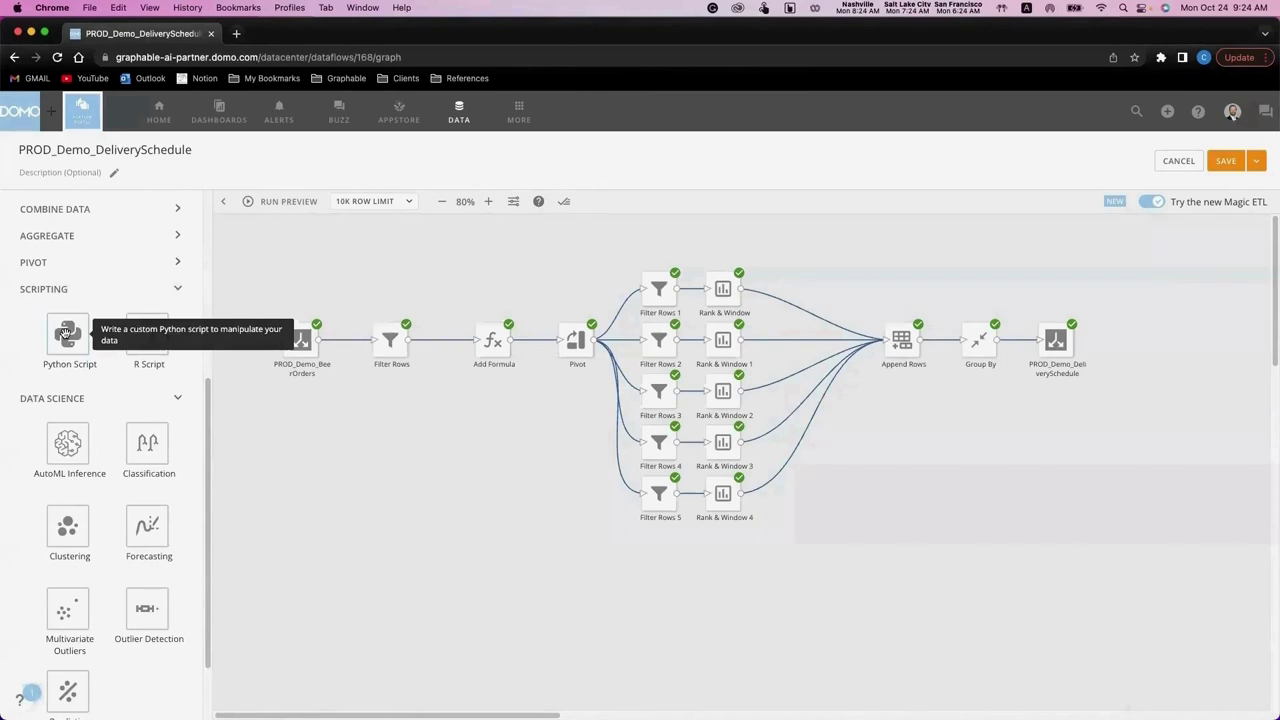
pyautogui.moveTo(67, 335); pyautogui.dragTo(455, 462)
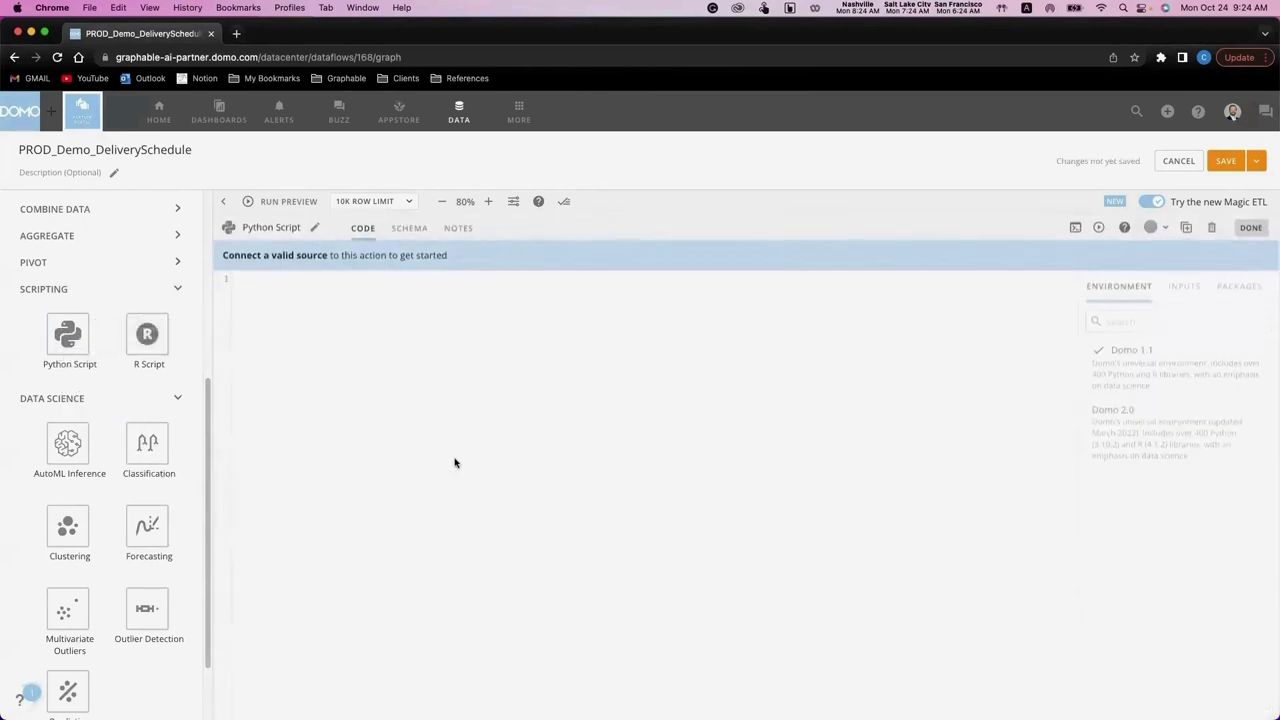
pyautogui.click(1250, 227)
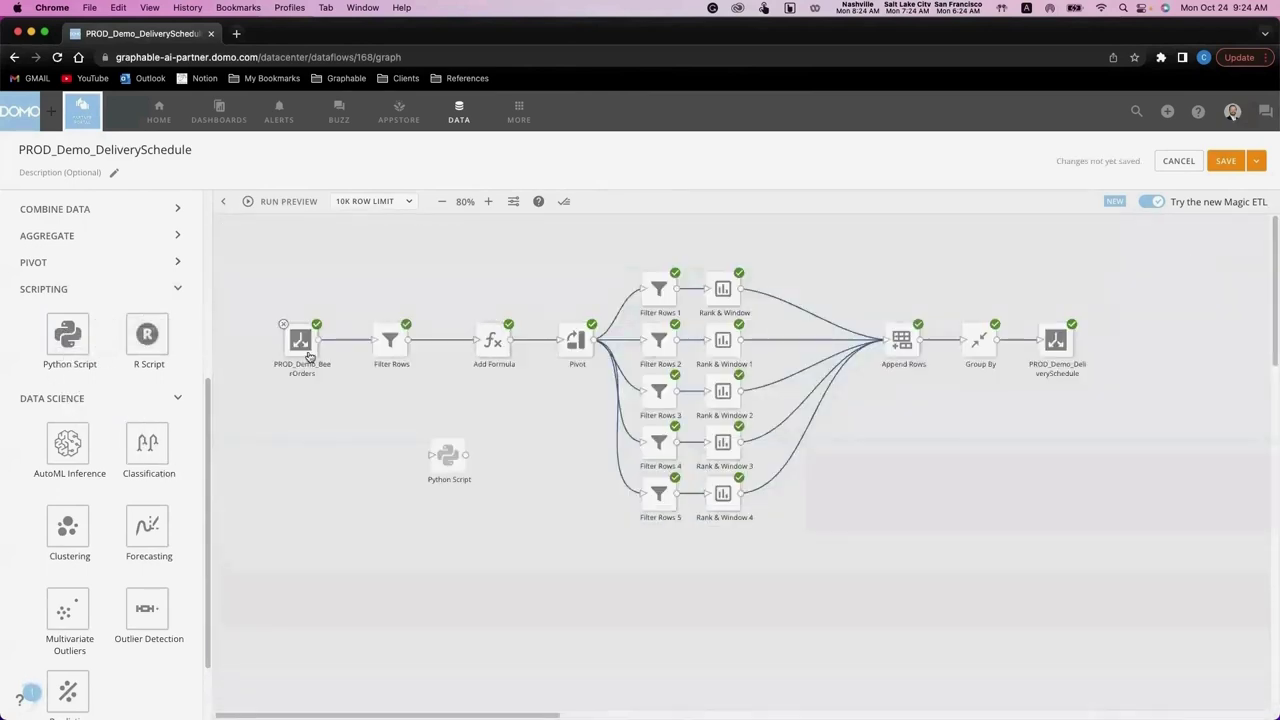
pyautogui.moveTo(323, 341); pyautogui.dragTo(428, 458)
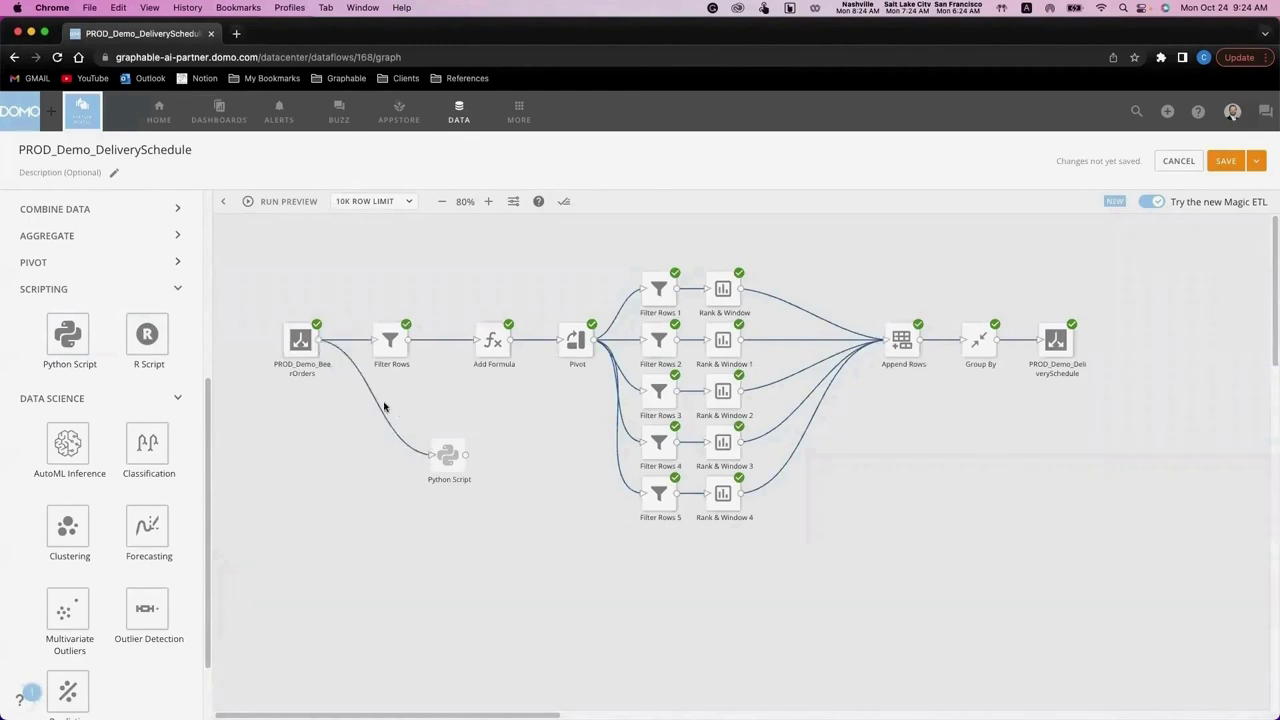
# Delete the Python Script step, discard the unsaved dataflow, and open Operations - Delivery Schedule
pyautogui.click(432, 442)
pyautogui.click(218, 108)
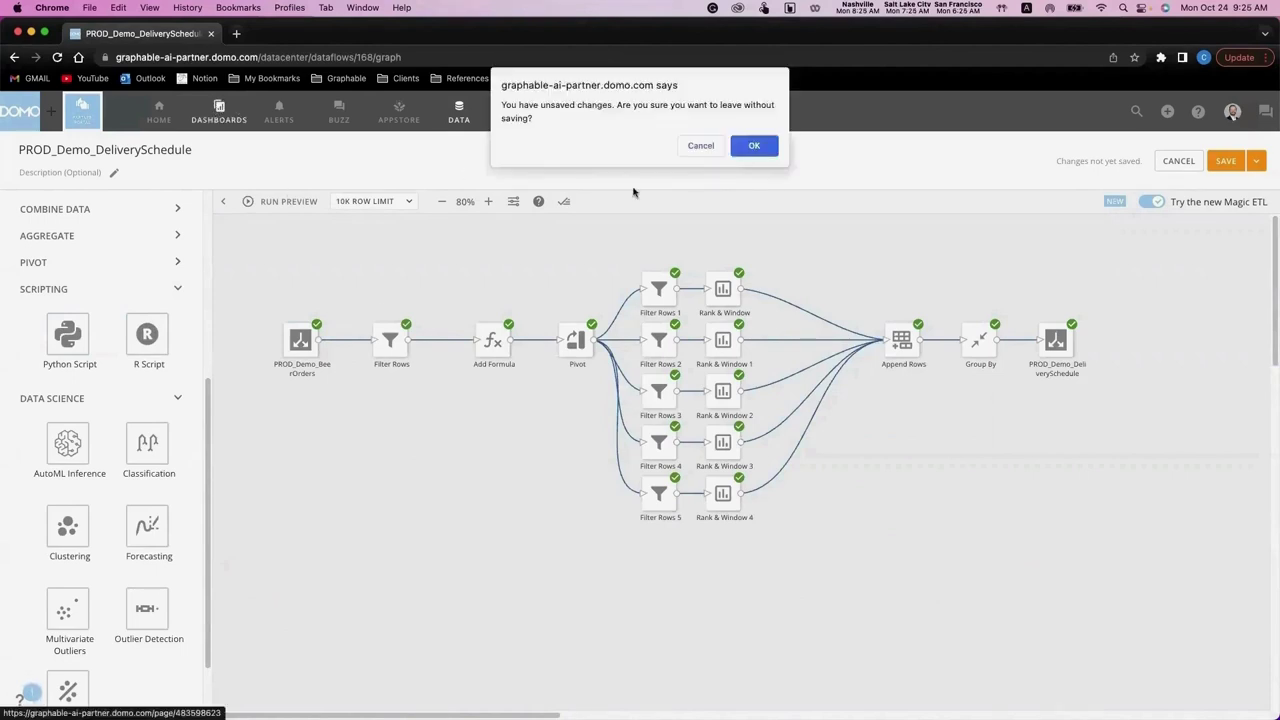
pyautogui.click(740, 148)
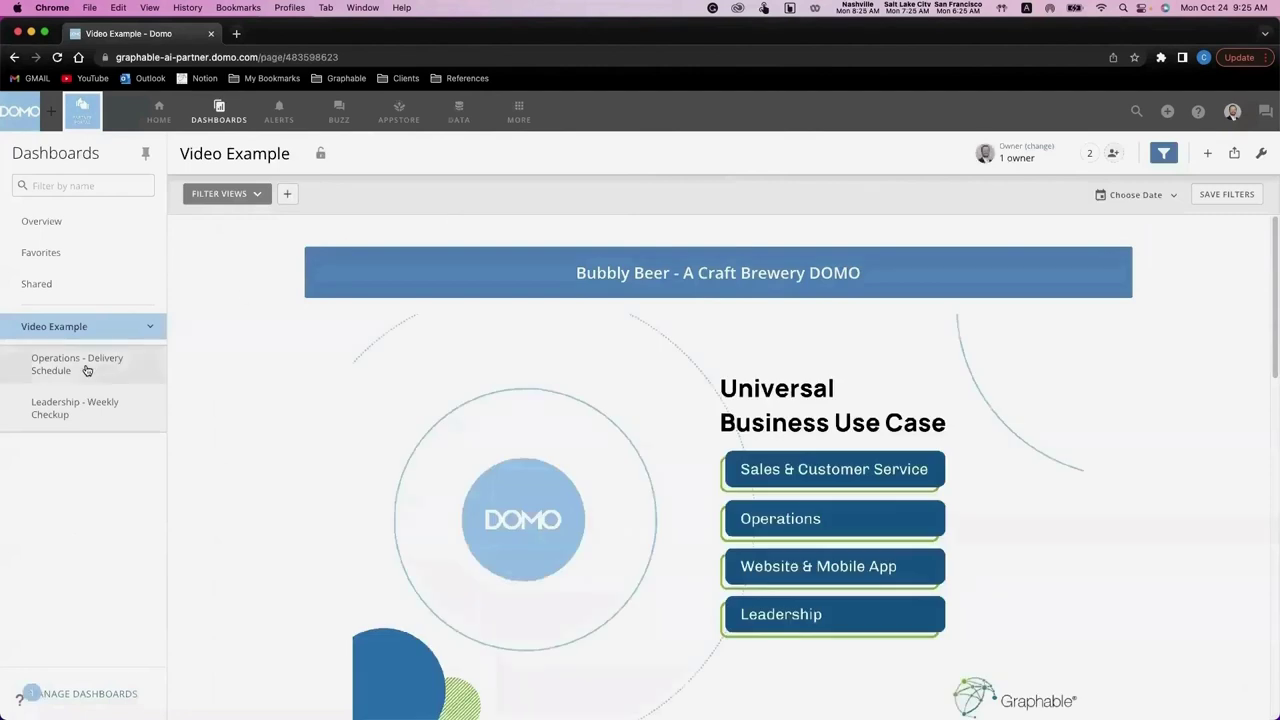
pyautogui.click(86, 366)
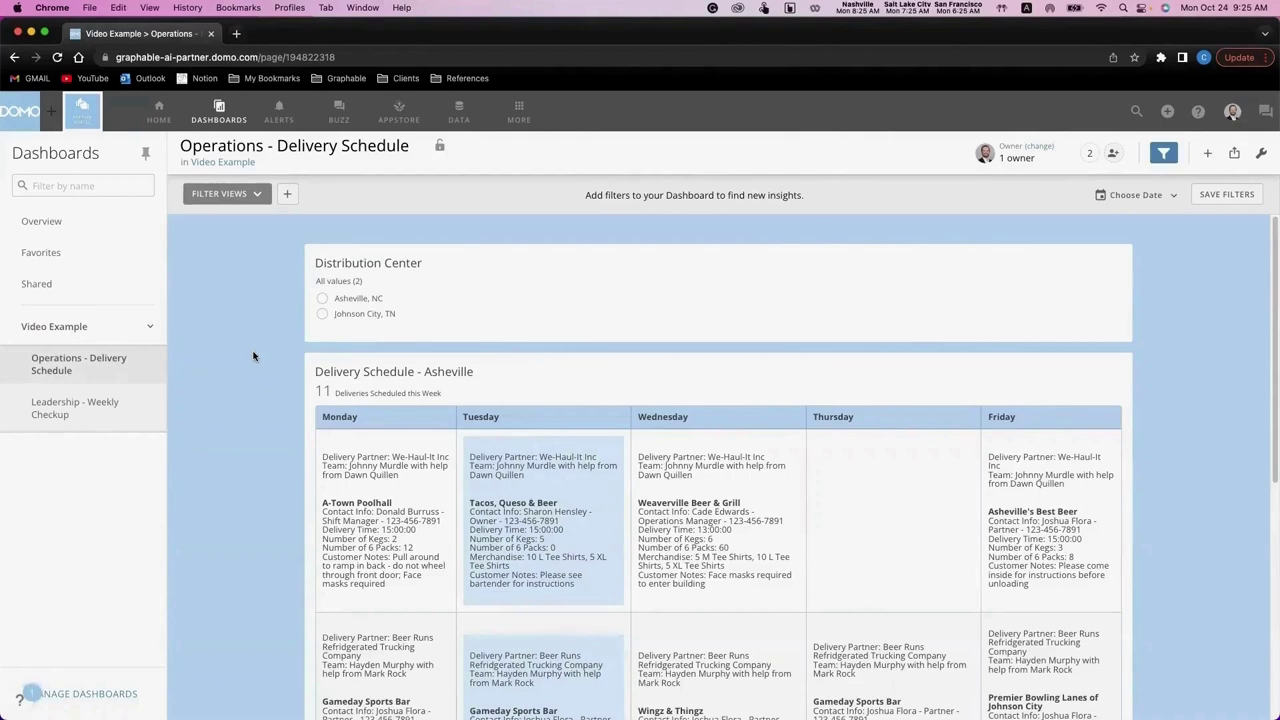
# Filter the dashboard to Johnson City, TN, then to Asheville, NC deliveries
pyautogui.click(322, 318)
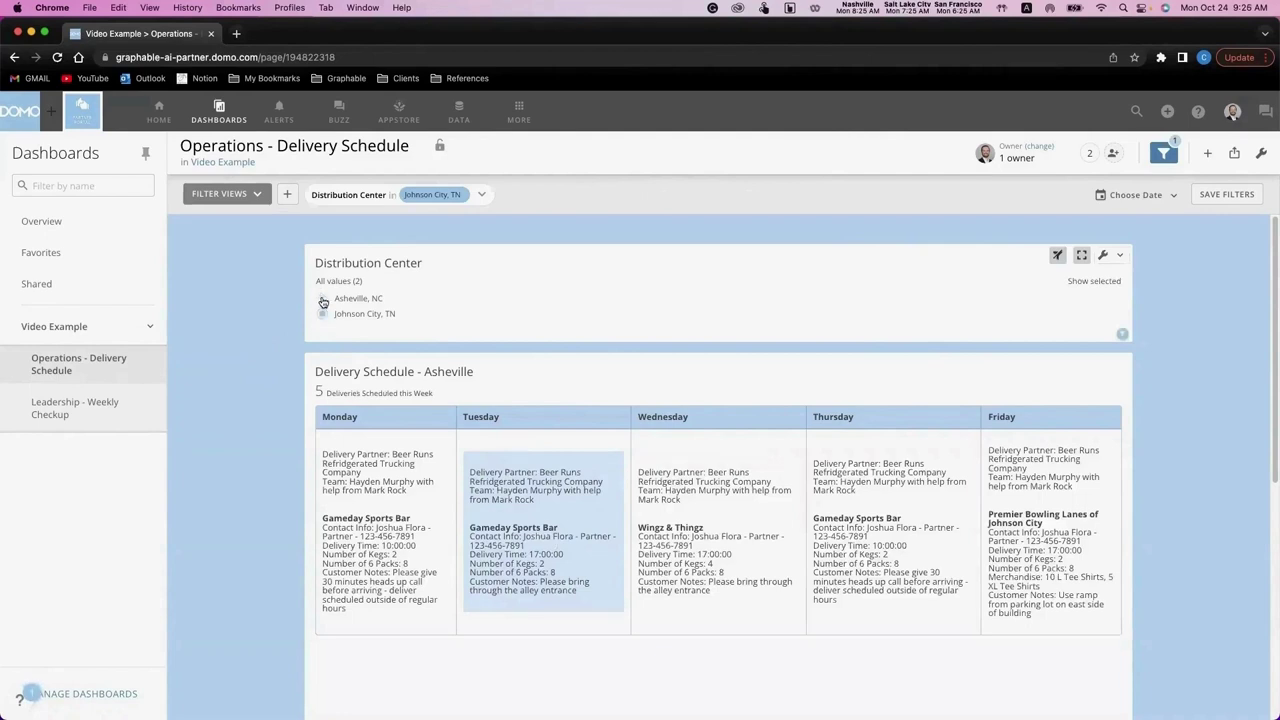
pyautogui.click(322, 298)
pyautogui.scroll(-2, 241, 328)
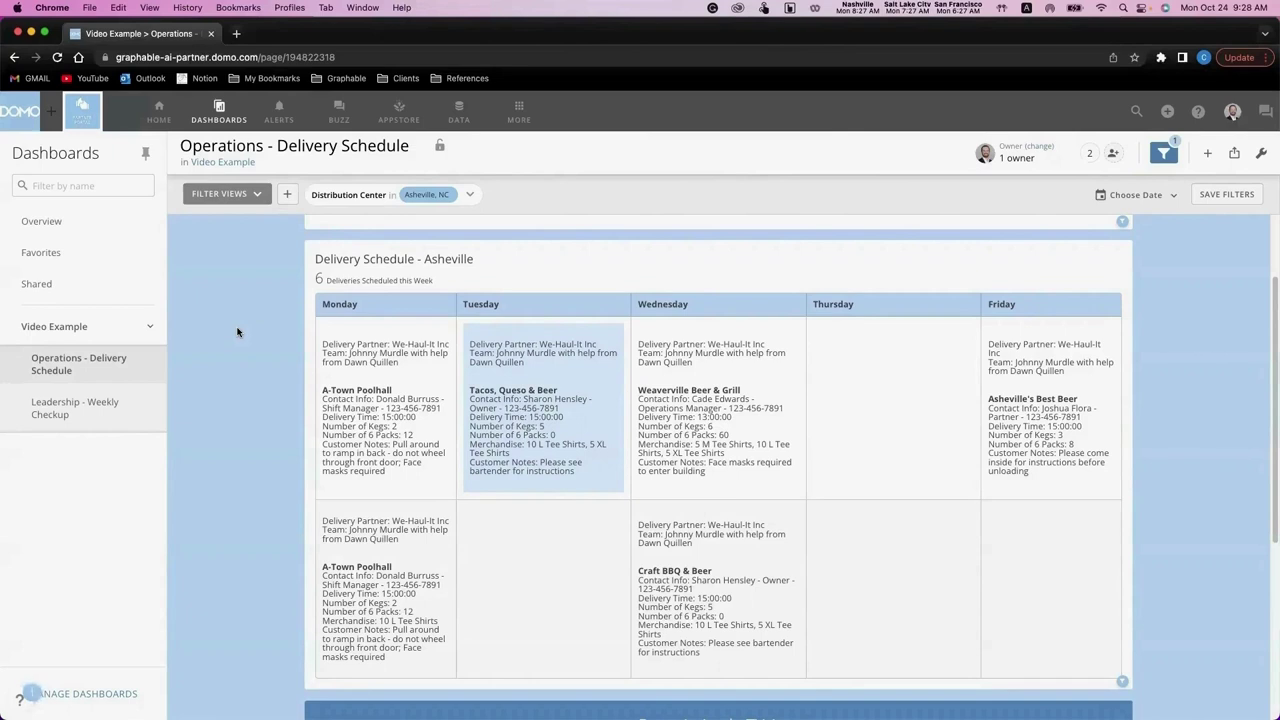
pyautogui.click(1125, 252)
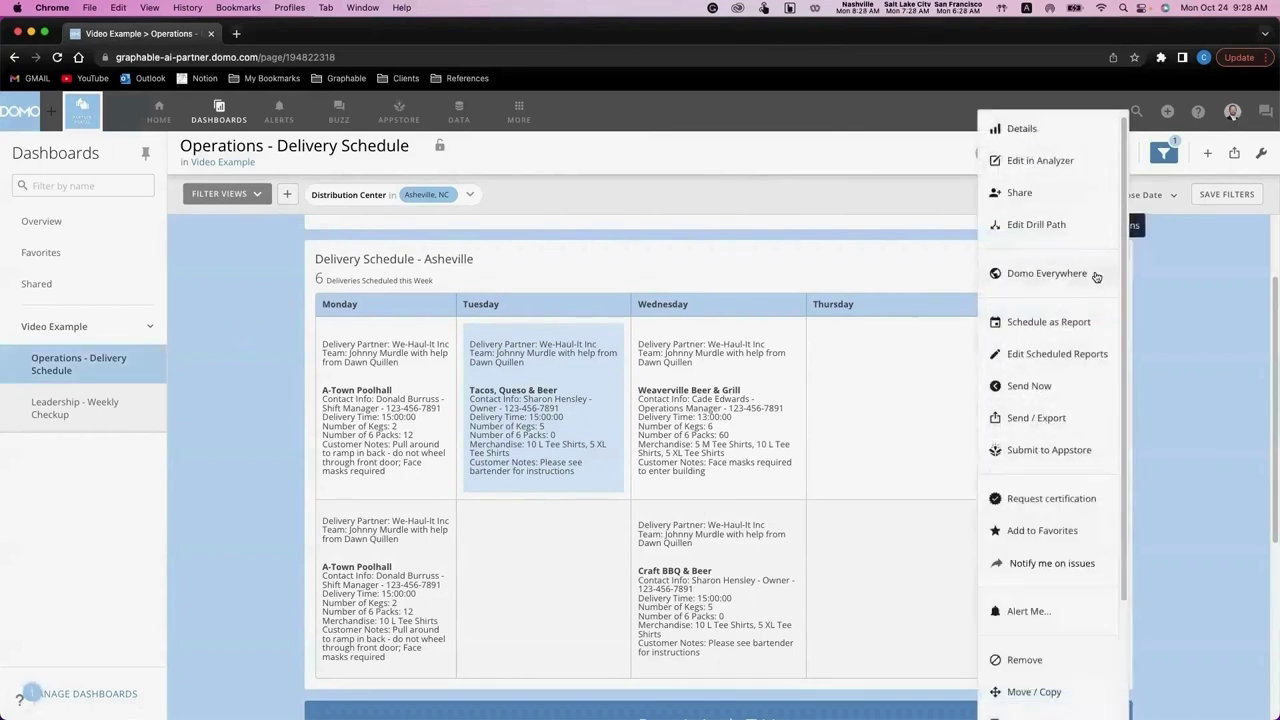
pyautogui.click(1040, 324)
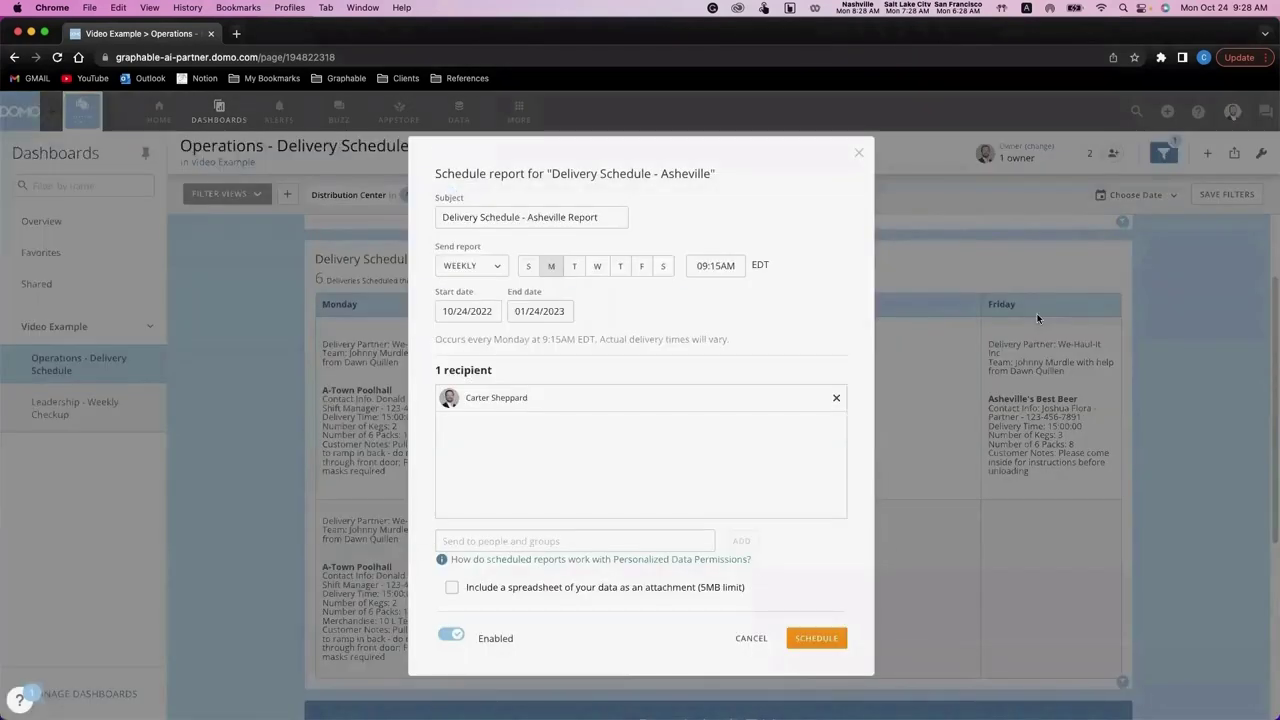
pyautogui.click(472, 271)
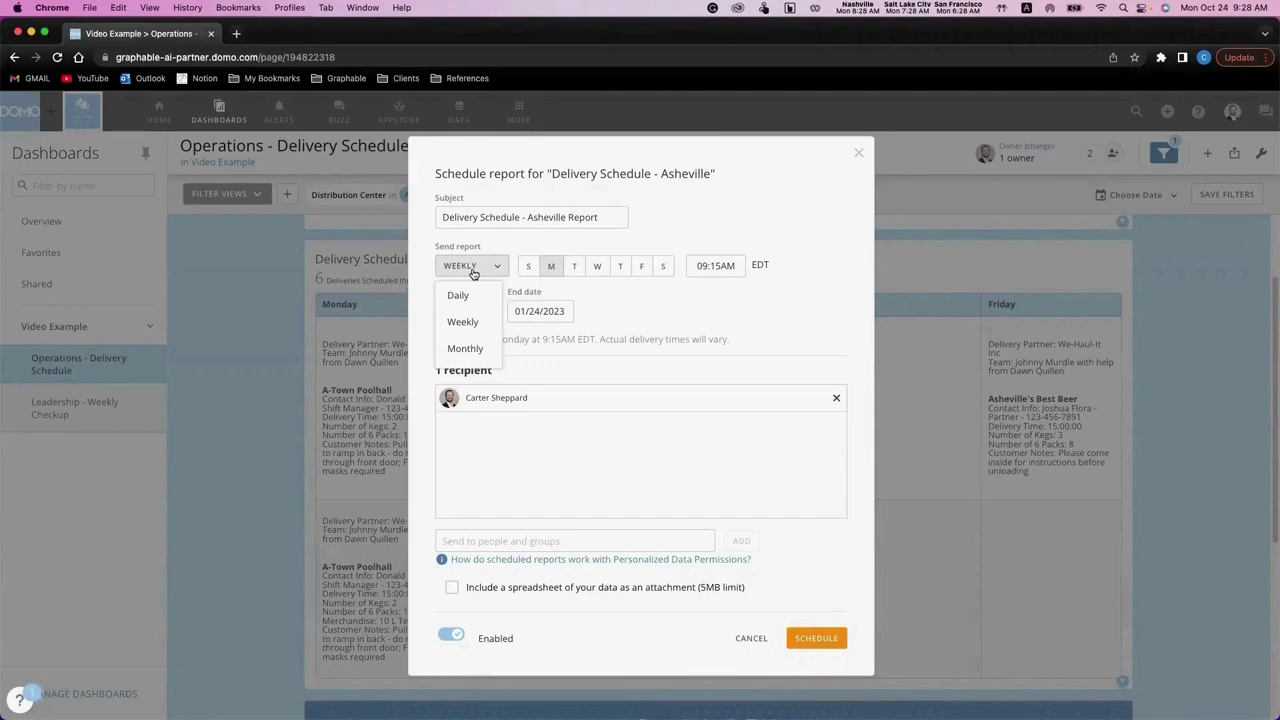
pyautogui.click(858, 153)
pyautogui.click(858, 153)
pyautogui.scroll(-3, 887, 305)
pyautogui.scroll(-3, 887, 307)
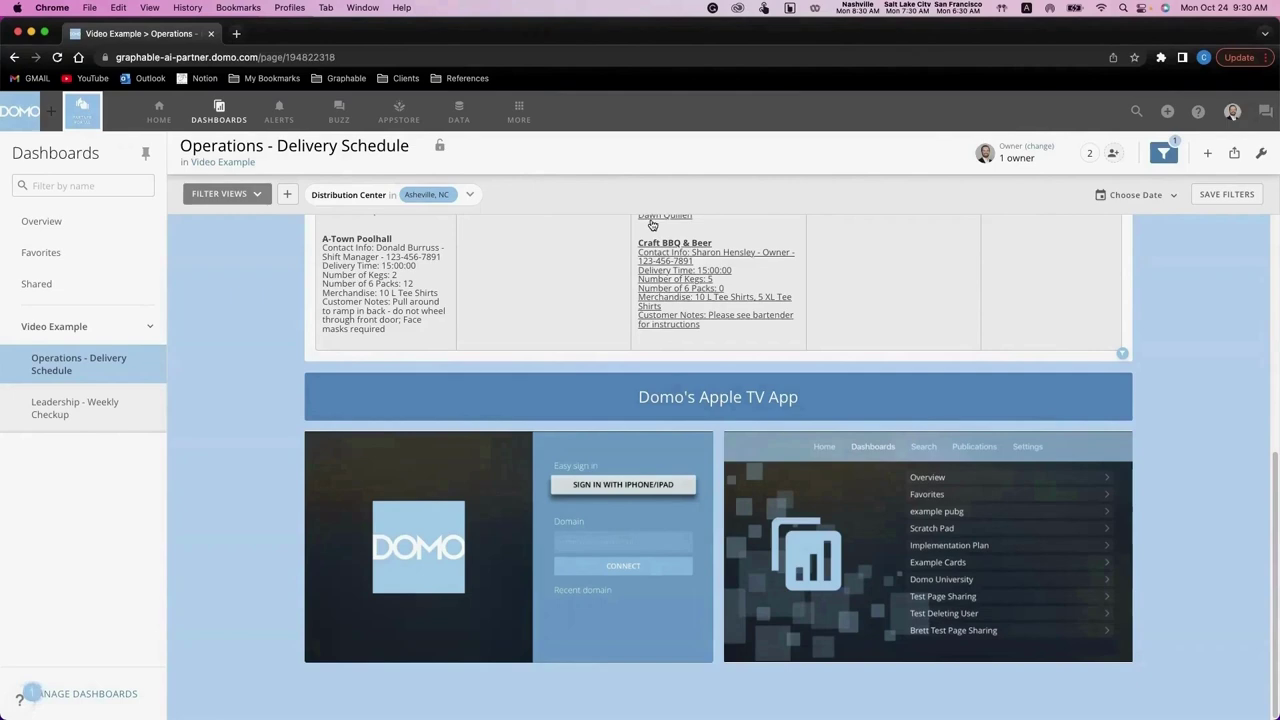
# Search connectors for 'neo4j', open the Neo4j Connector credentials form, then back out of it
pyautogui.click(459, 112)
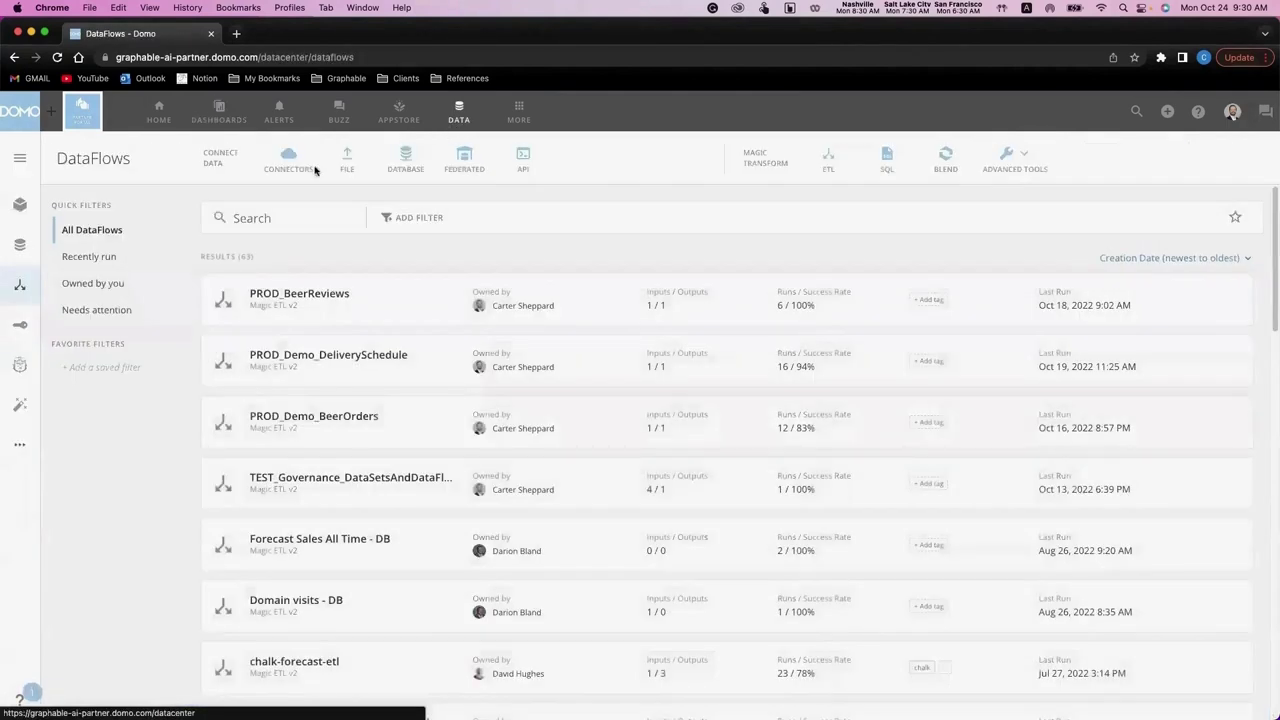
pyautogui.click(287, 165)
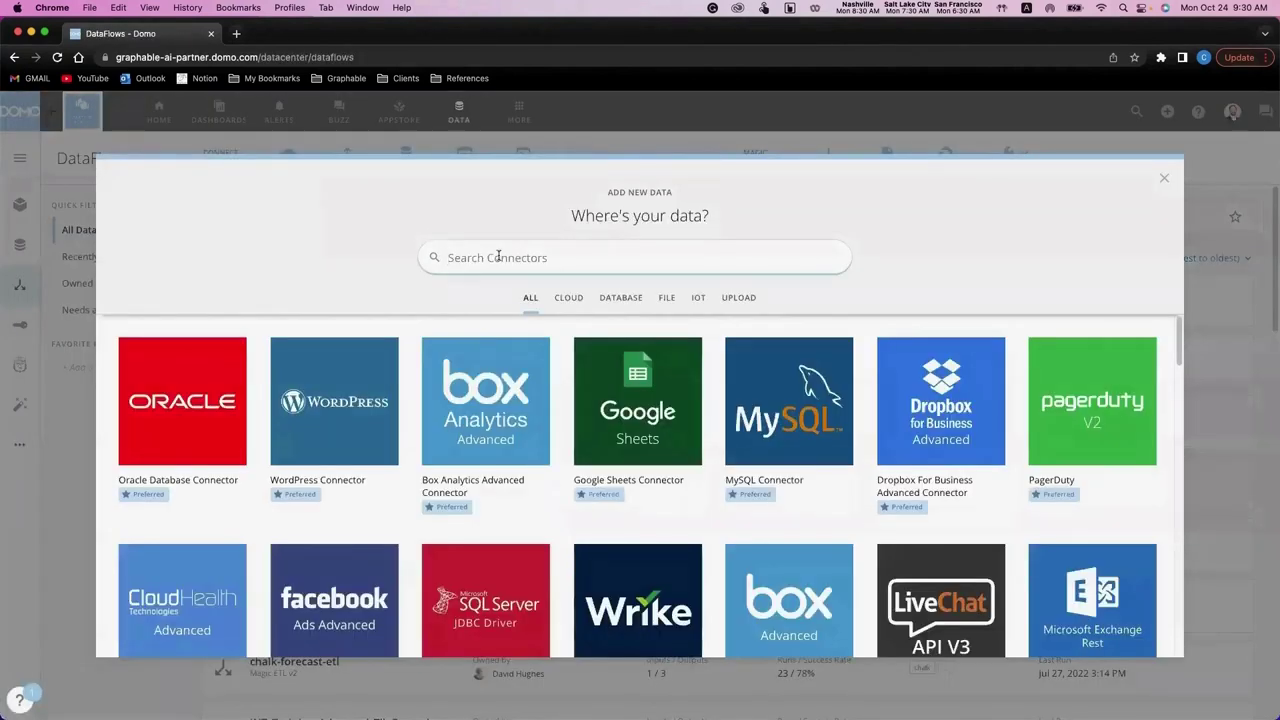
pyautogui.click(498, 257)
pyautogui.write('neo4j')
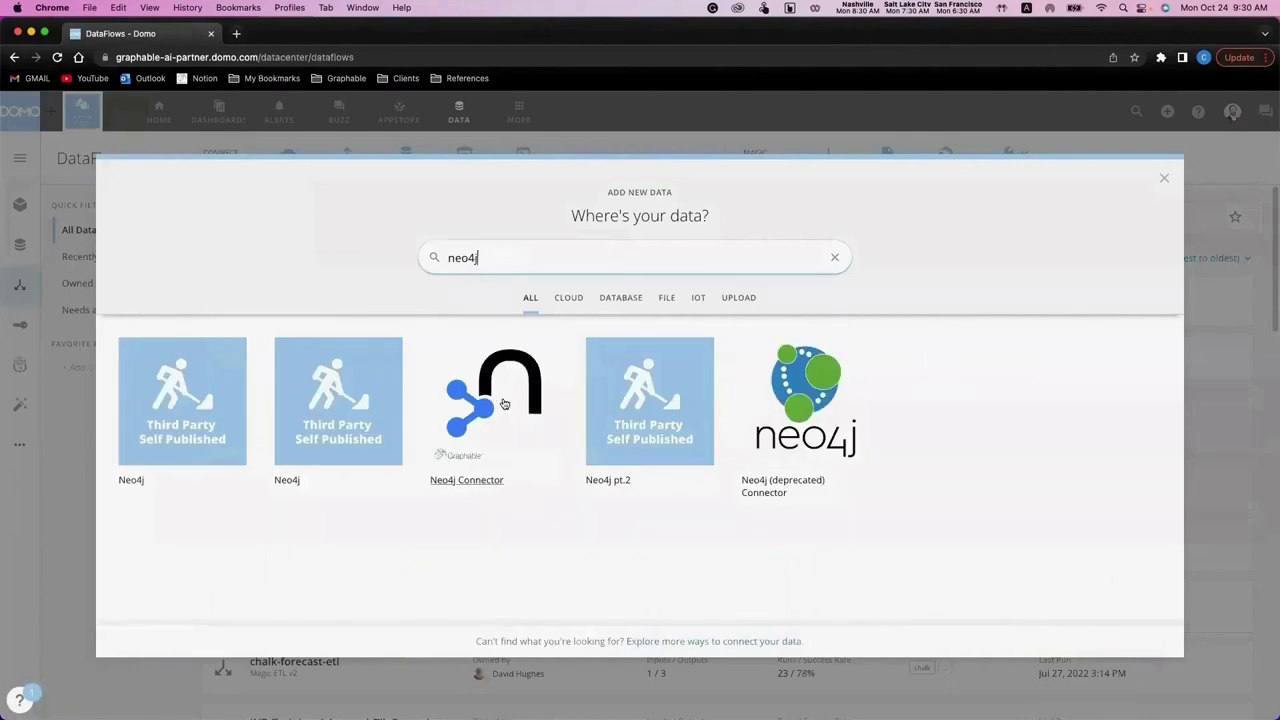
pyautogui.click(504, 403)
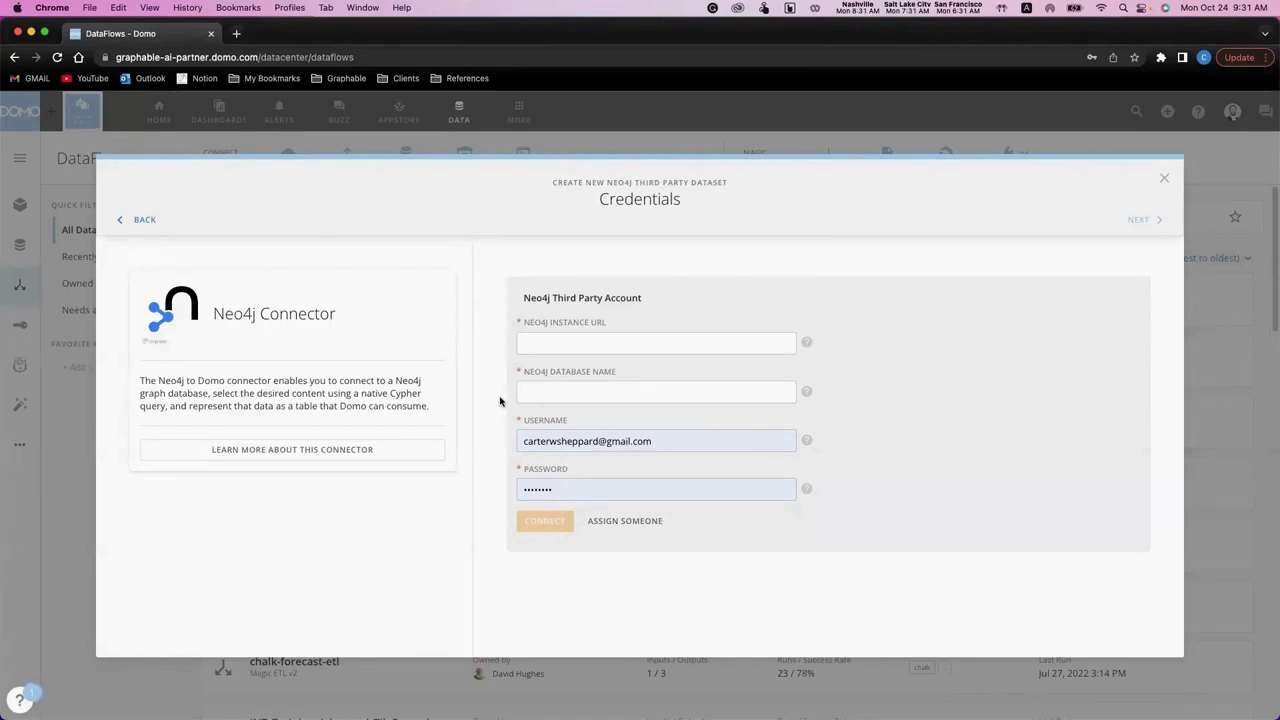
pyautogui.click(1164, 178)
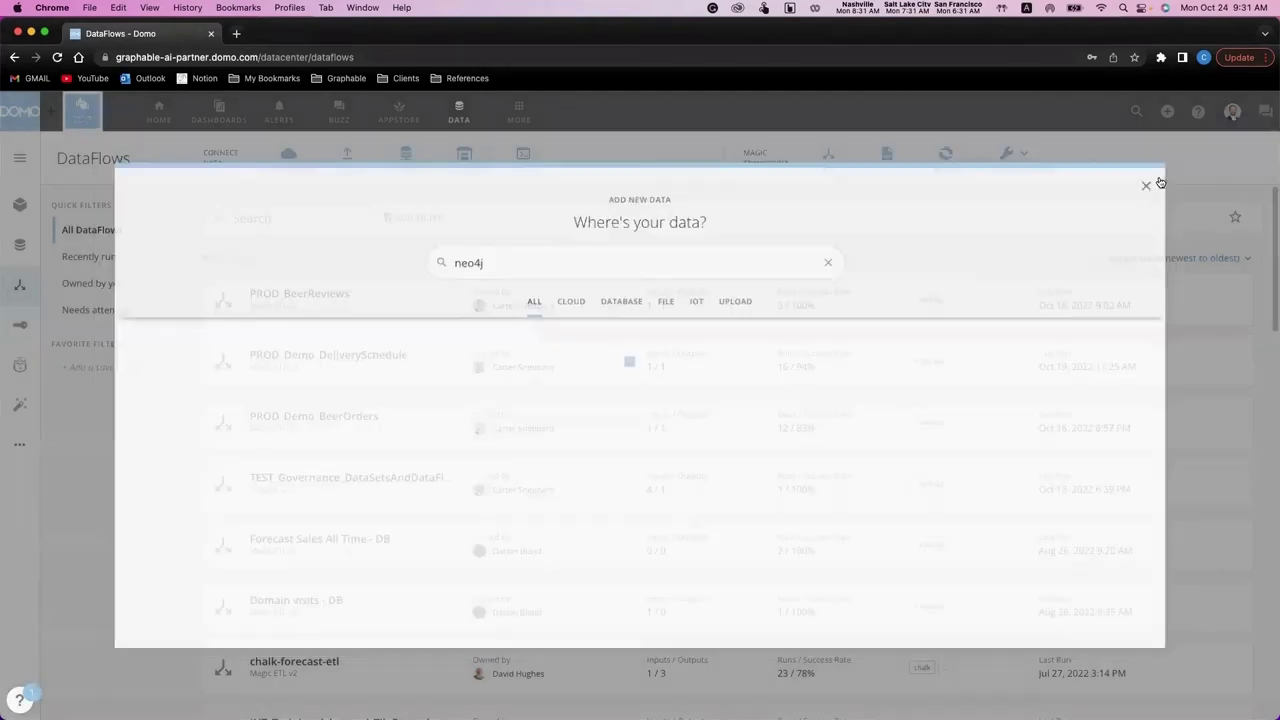
# Open the PROD_BeerReviews dataset's data table with its ten Bubbly Beer reviews
pyautogui.click(1160, 181)
pyautogui.click(21, 246)
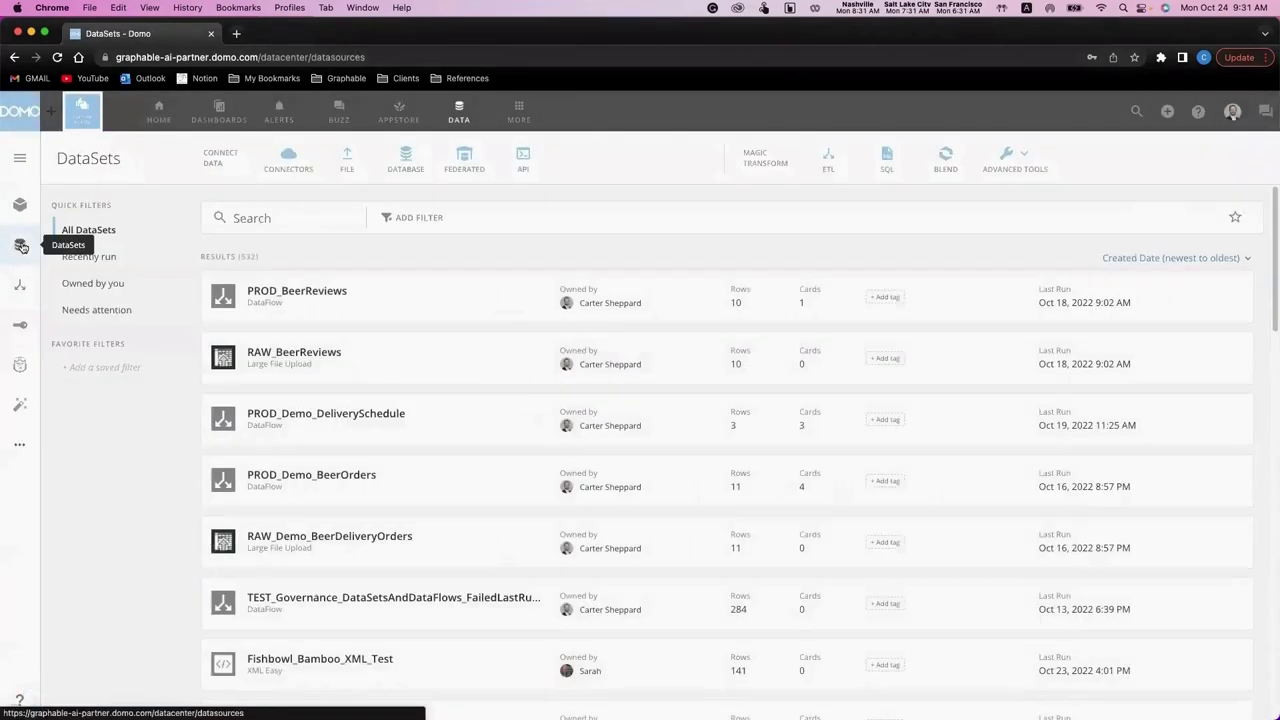
pyautogui.click(293, 290)
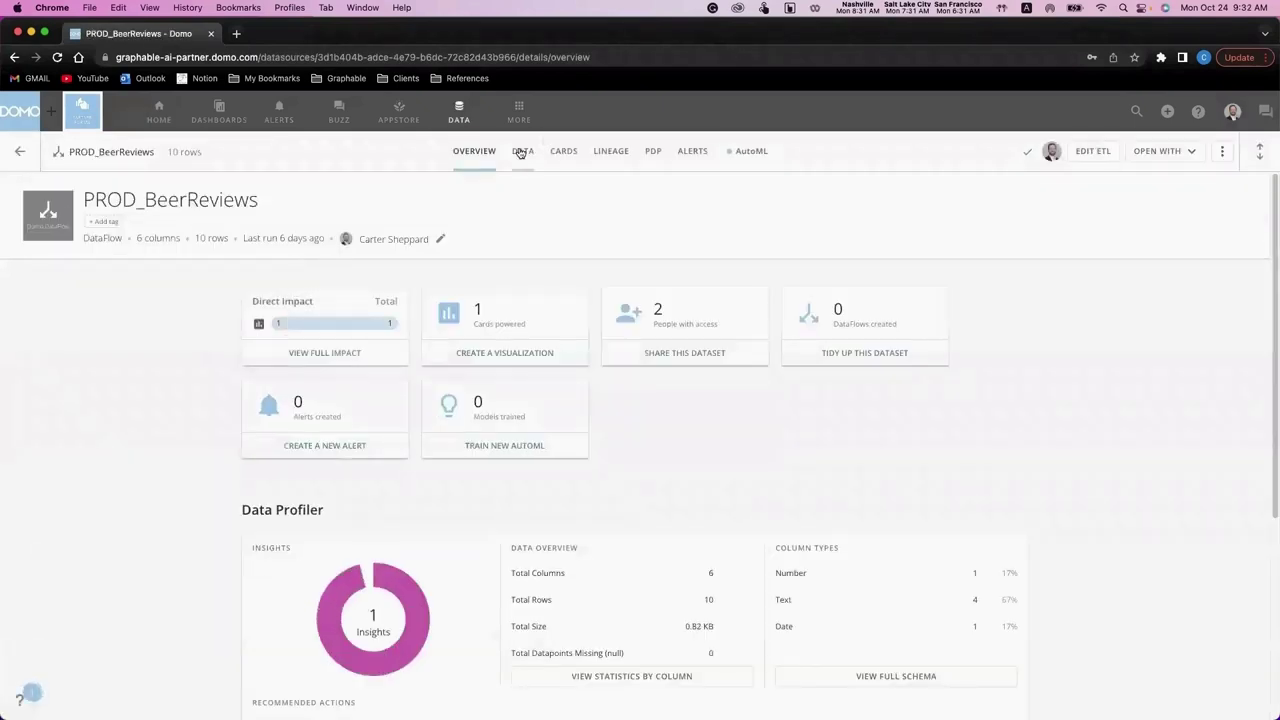
pyautogui.click(521, 152)
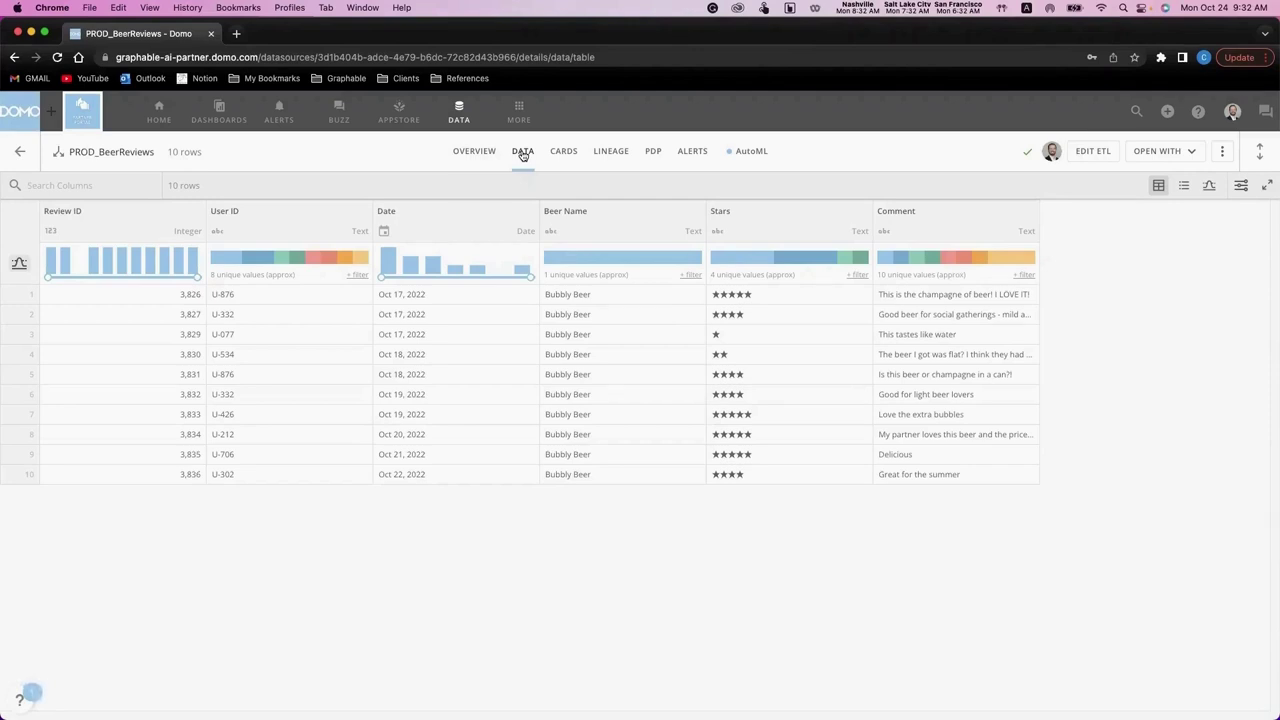
# Open Leadership - Weekly Checkup and drill Payment Collection's Has Not Paid slice into Receivables
pyautogui.click(219, 110)
pyautogui.click(92, 406)
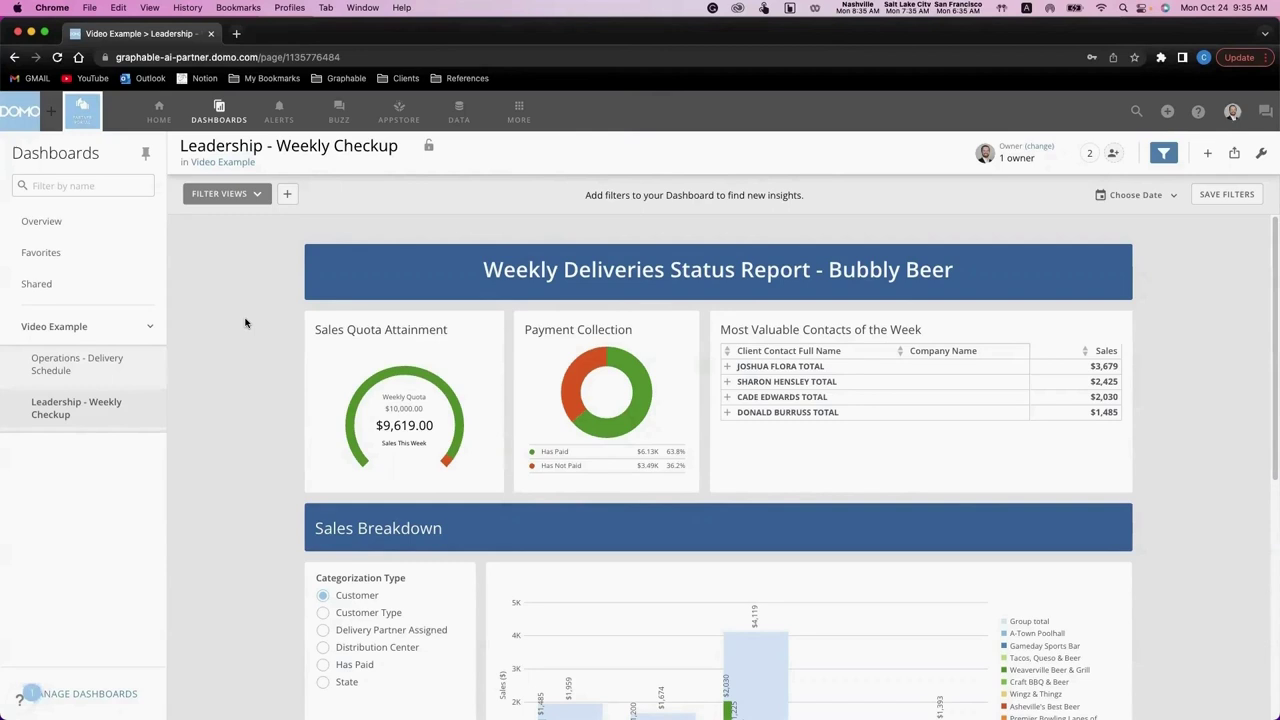
pyautogui.click(578, 373)
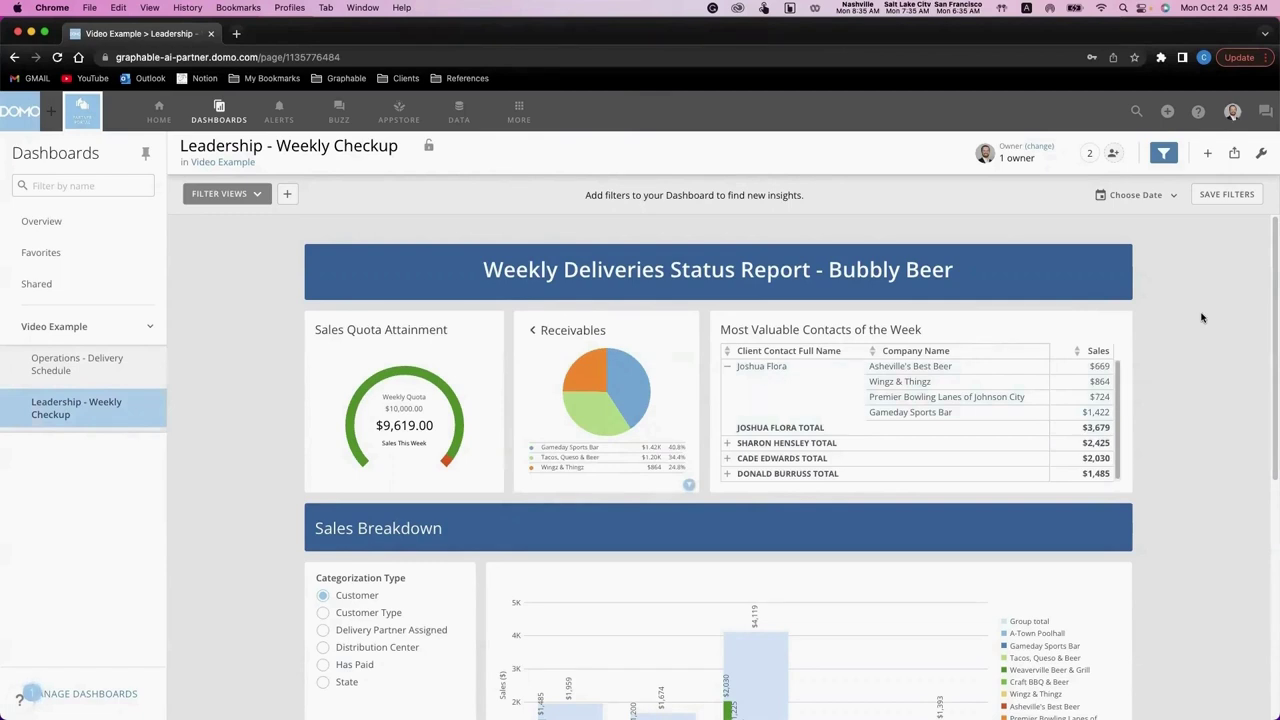
pyautogui.scroll(-5, 1202, 318)
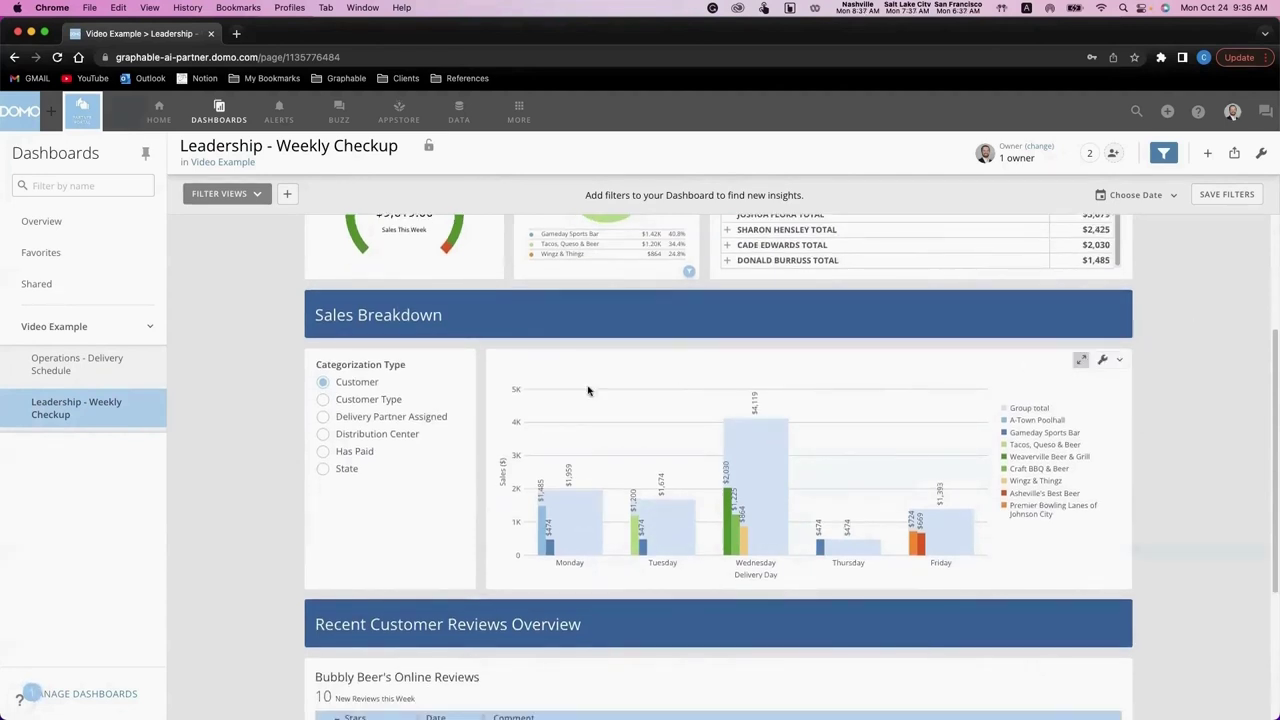
# Change Categorization Type via Customer Type and Distribution Center to Delivery Partner Assigned
pyautogui.click(365, 400)
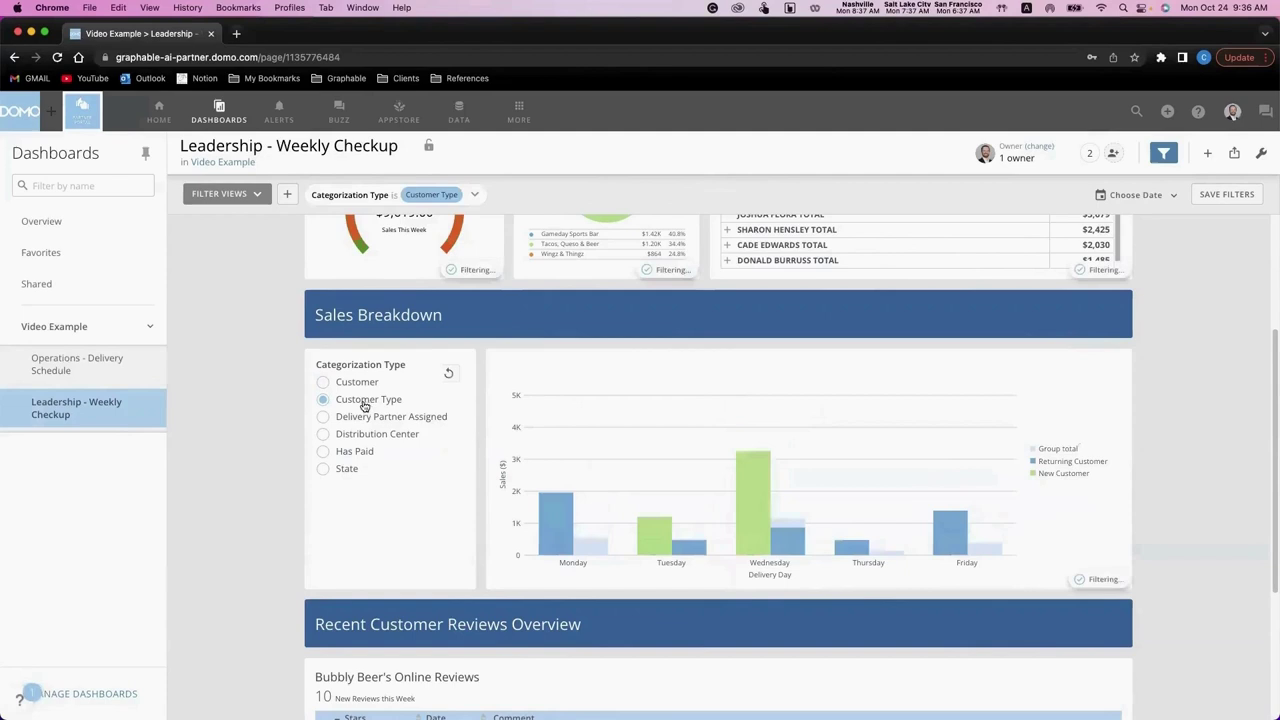
pyautogui.click(366, 434)
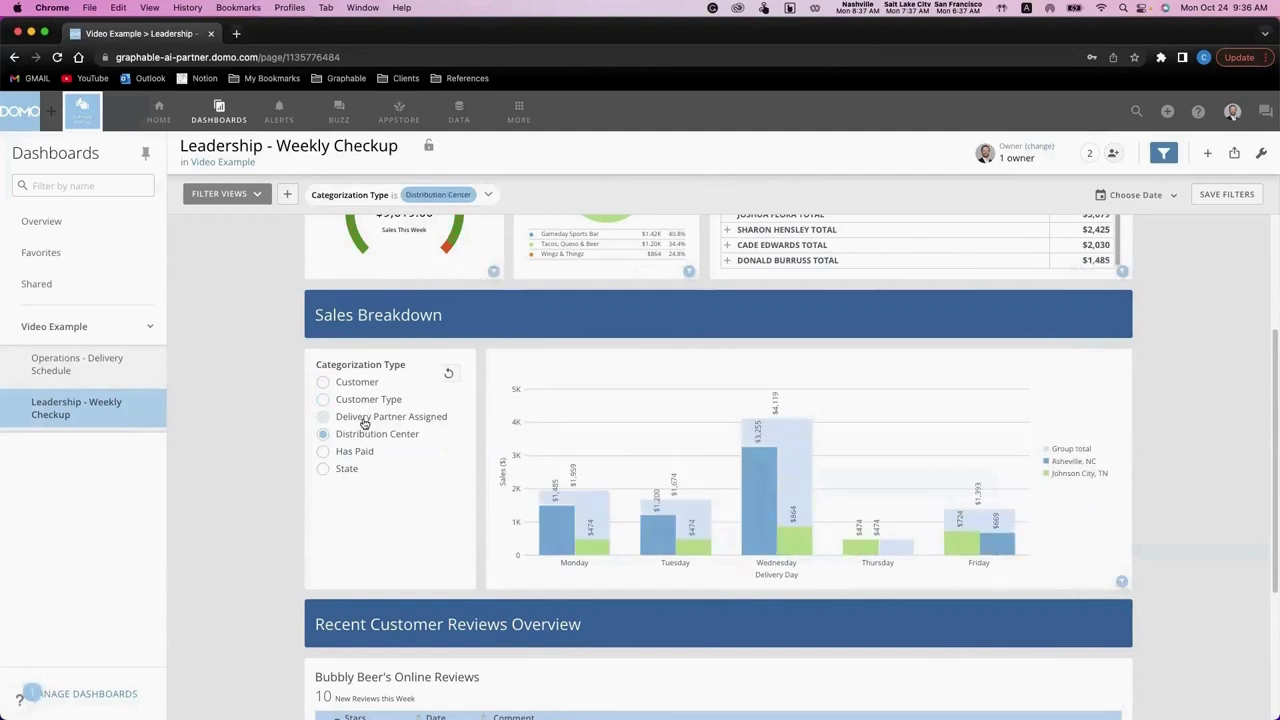
pyautogui.click(364, 422)
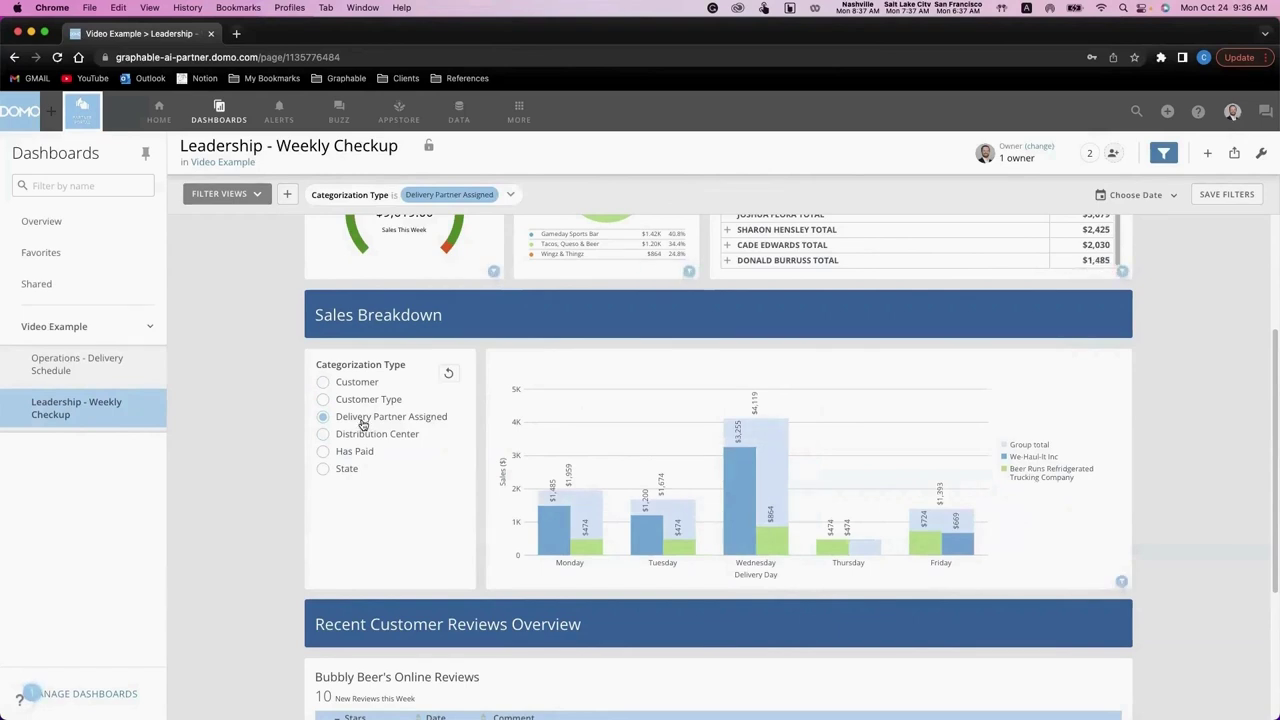
pyautogui.scroll(-5, 362, 424)
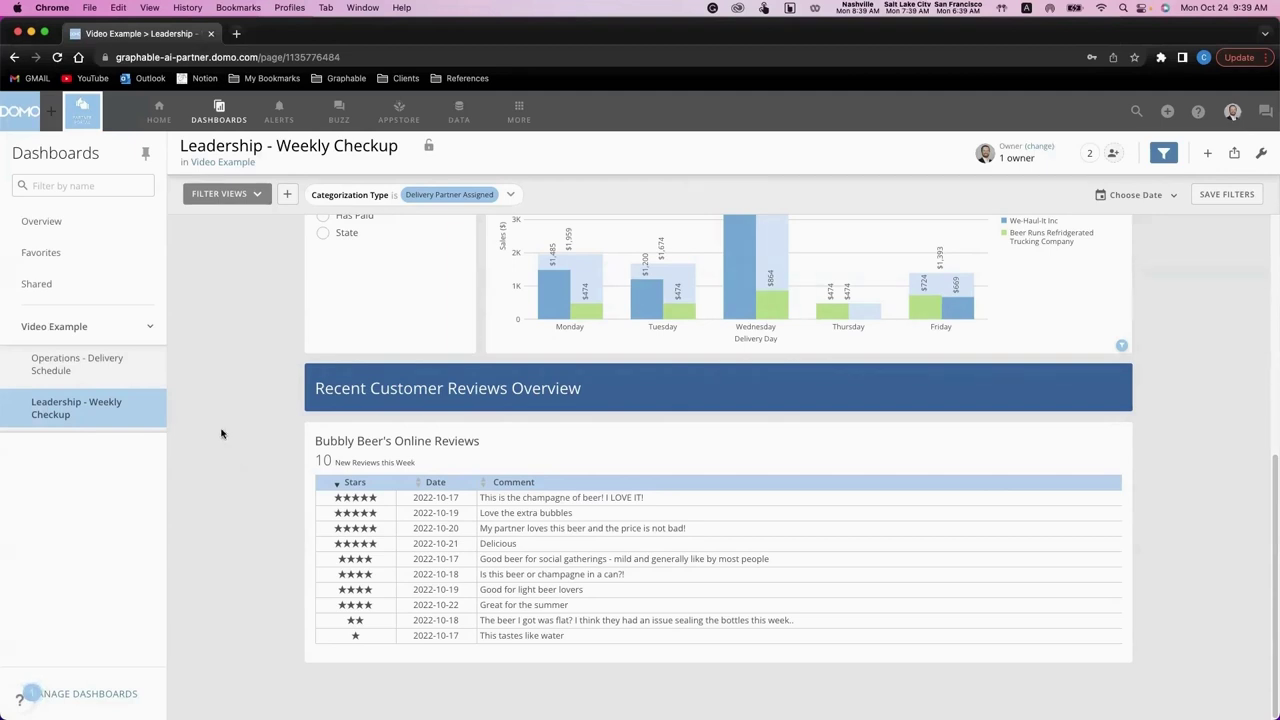
# Open the Video Example dashboard and scroll to its closing DOMO and Graphable logos
pyautogui.click(49, 340)
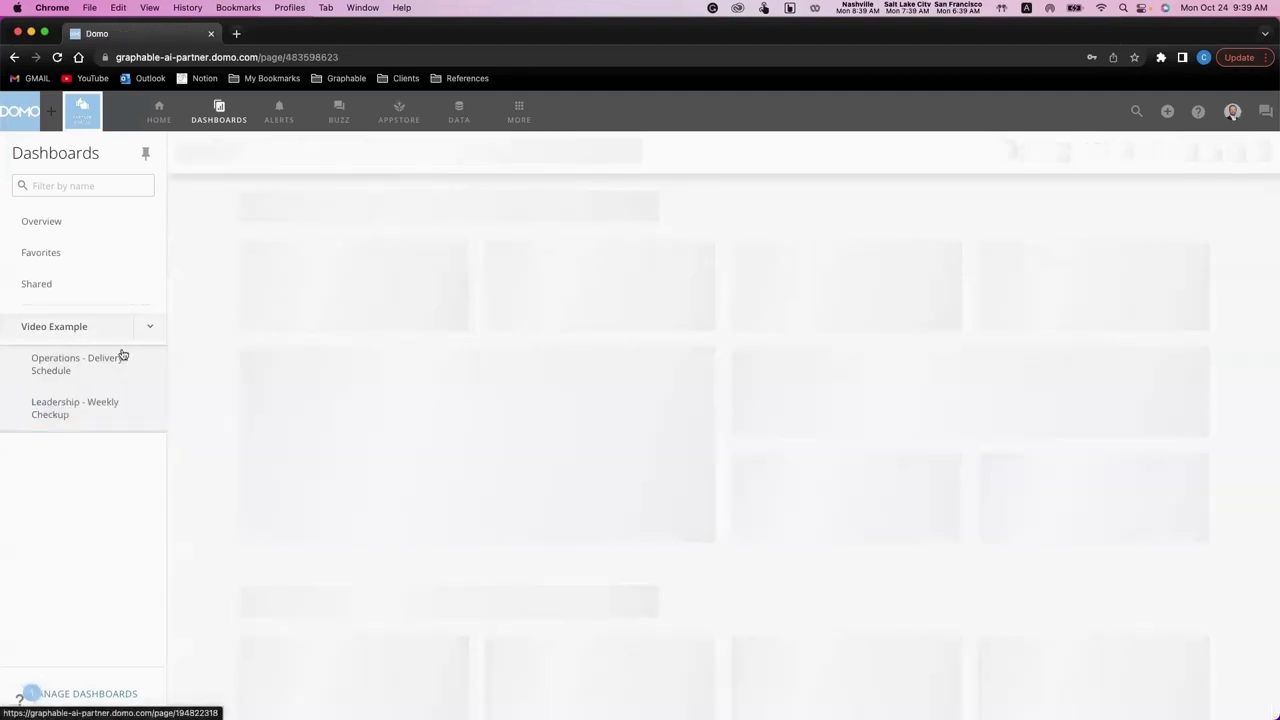
pyautogui.scroll(-10, 389, 404)
pyautogui.scroll(1, 389, 406)
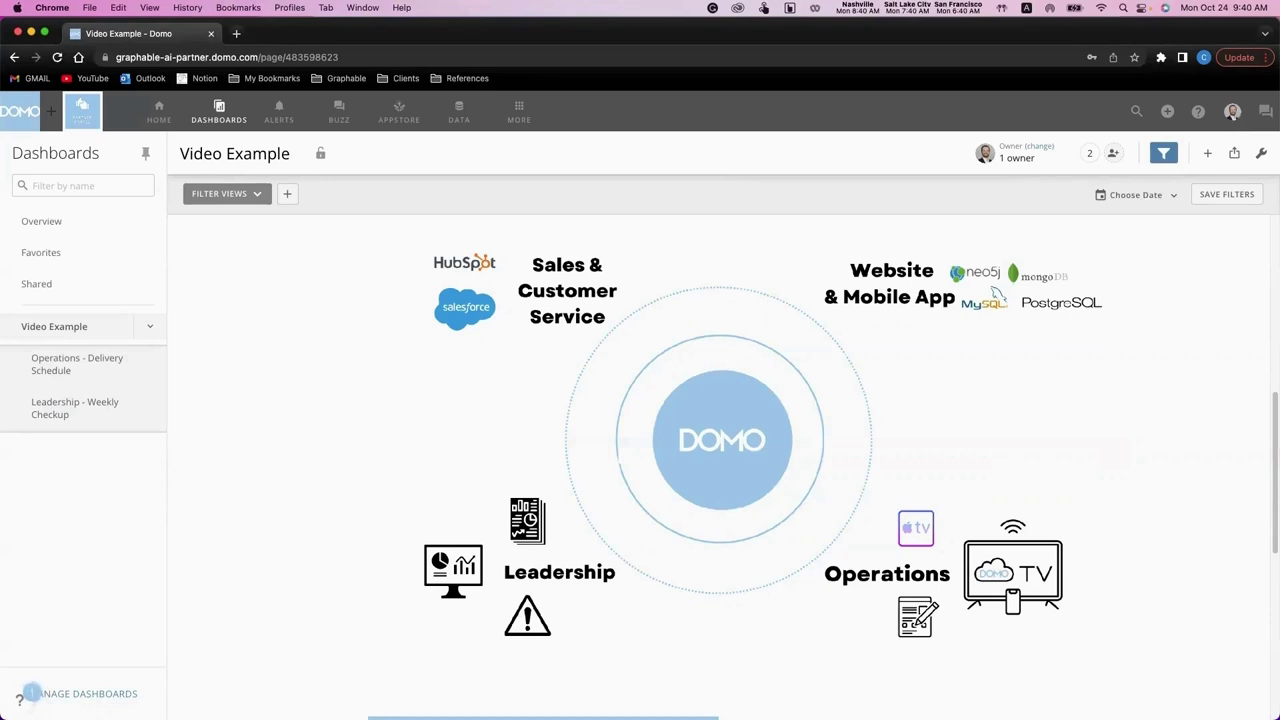
pyautogui.scroll(-10, 289, 420)
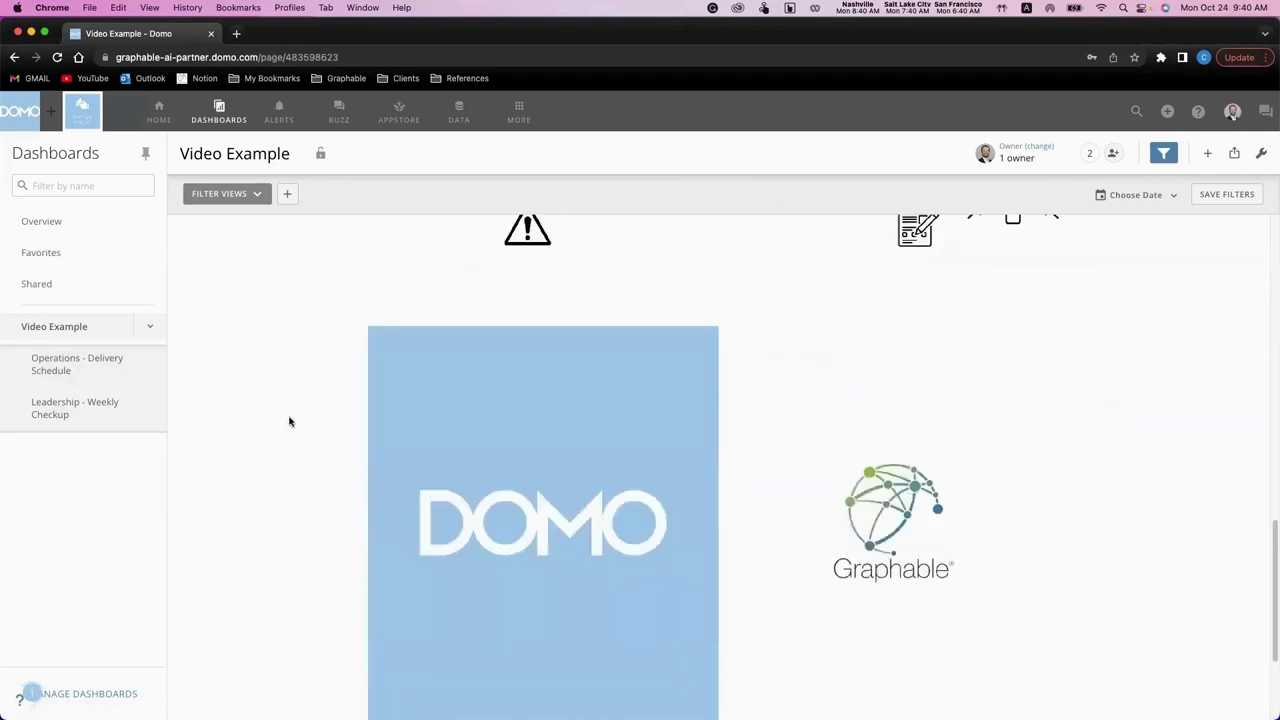
pyautogui.scroll(2, 289, 421)
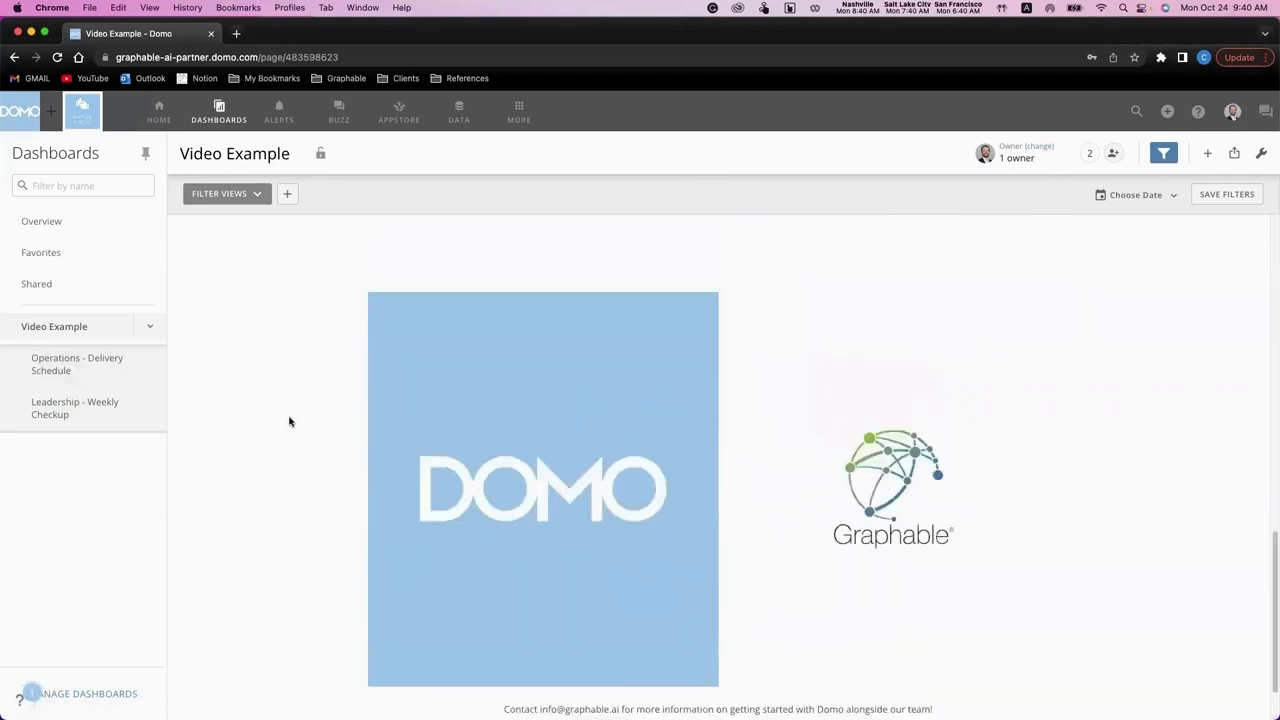